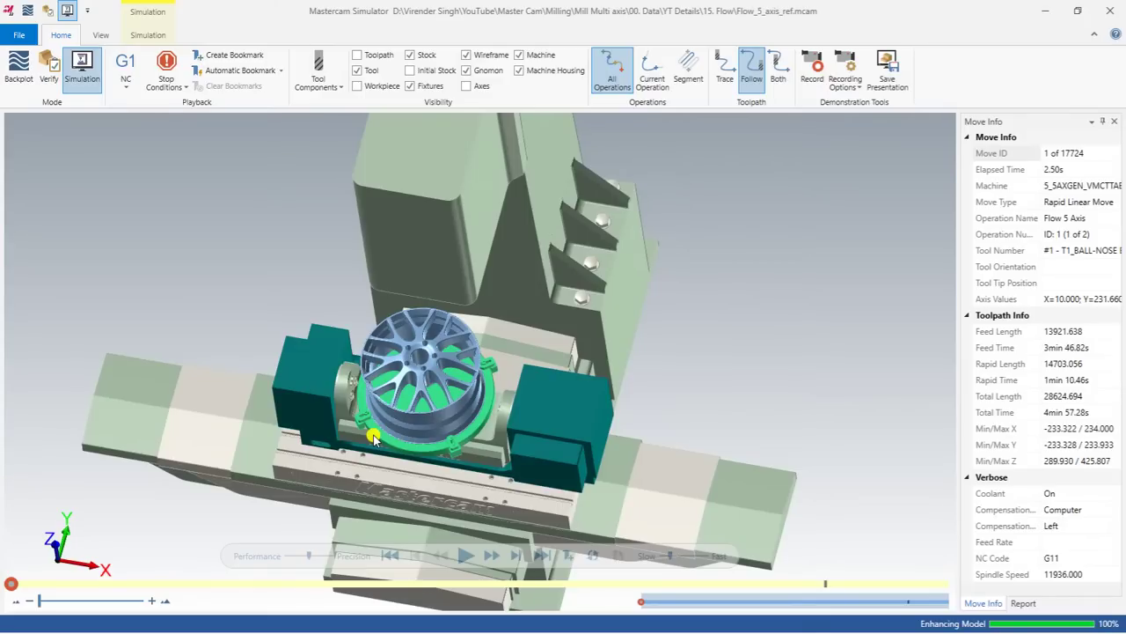
# Run the machine simulation of the 5-axis flow toolpaths on the wheel.
pyautogui.moveTo(373, 440); pyautogui.dragTo(456, 376)
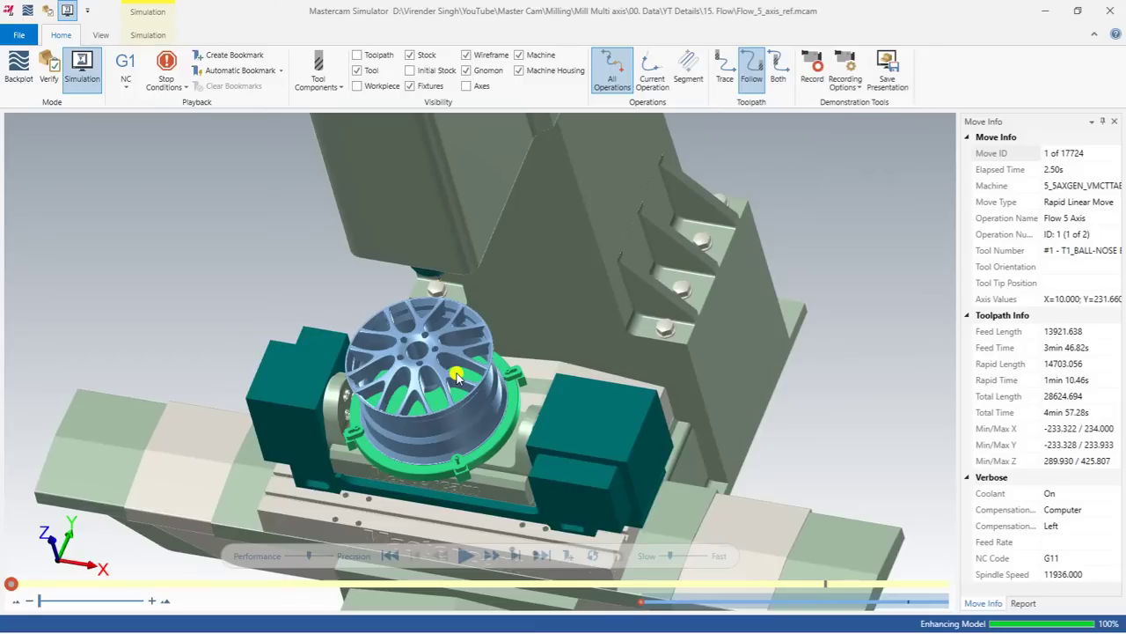
pyautogui.moveTo(457, 375); pyautogui.dragTo(424, 310)
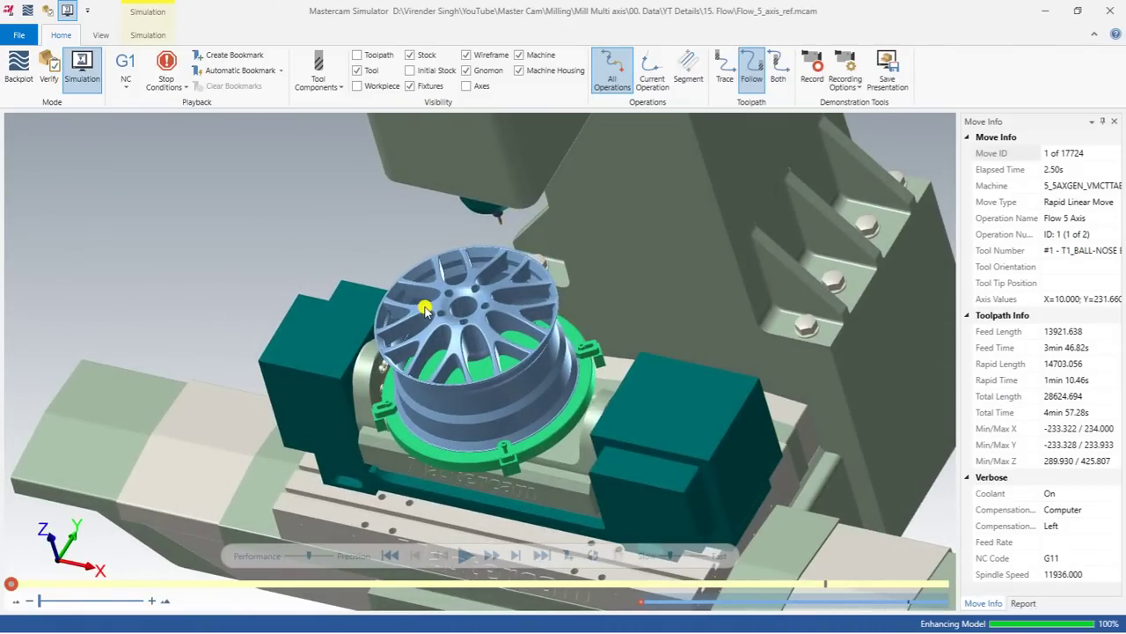
pyautogui.click(465, 555)
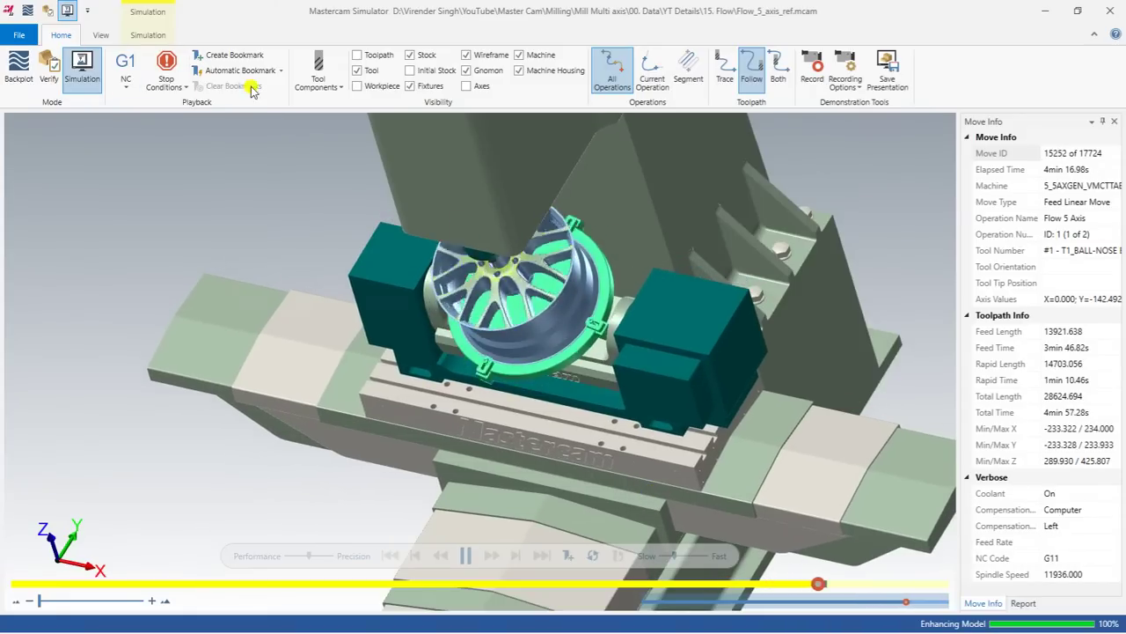
pyautogui.click(319, 80)
pyautogui.click(252, 208)
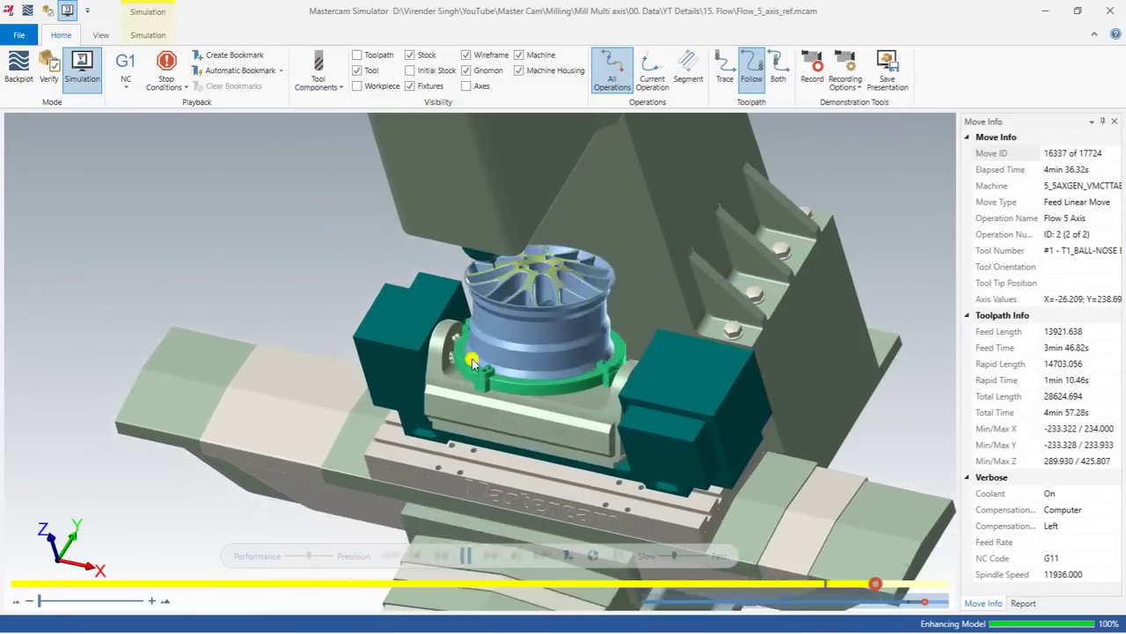
# Examine the machined traces on the wheel's spokes, hub and rounded spoke edge in the simulation.
pyautogui.scroll(3, 503, 319)
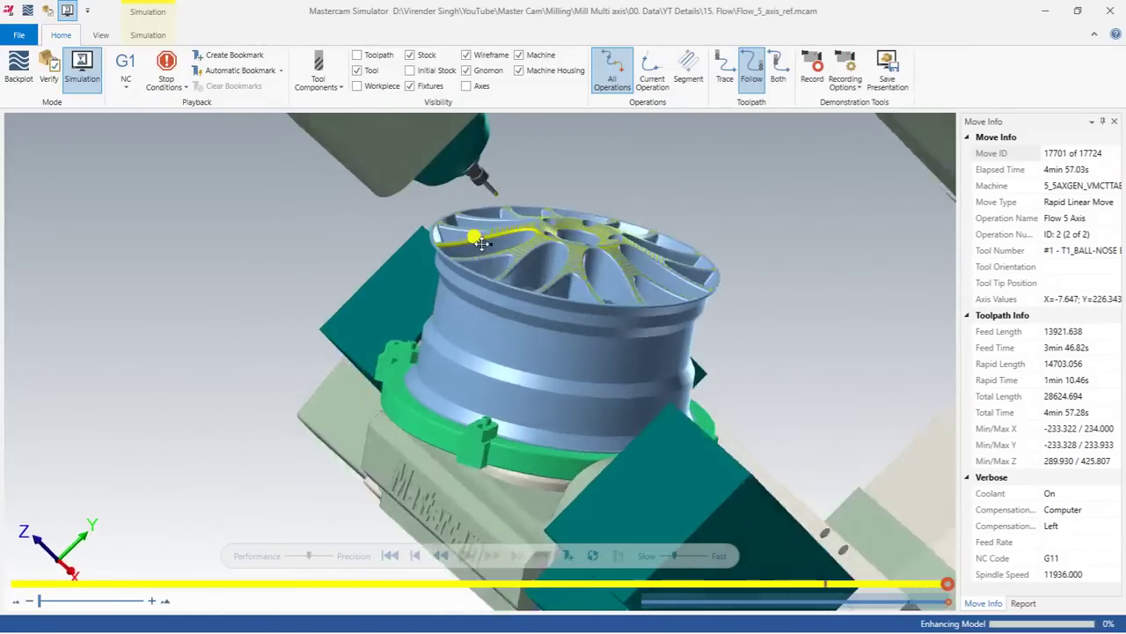
pyautogui.scroll(3, 456, 270)
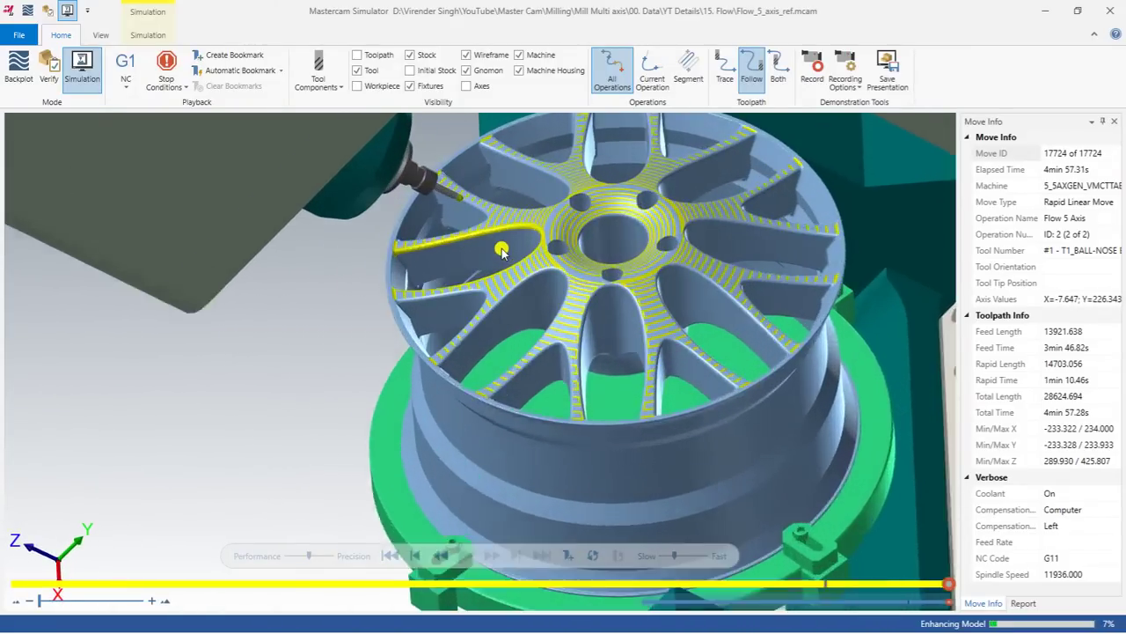
pyautogui.scroll(-3, 490, 264)
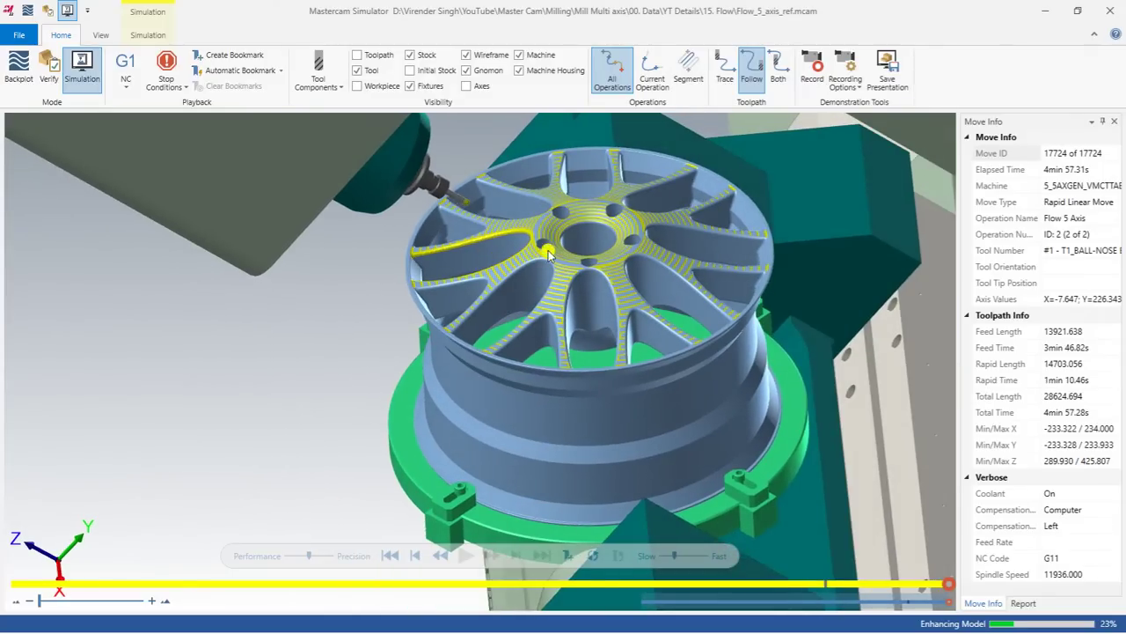
pyautogui.scroll(3, 547, 254)
pyautogui.scroll(-3, 557, 302)
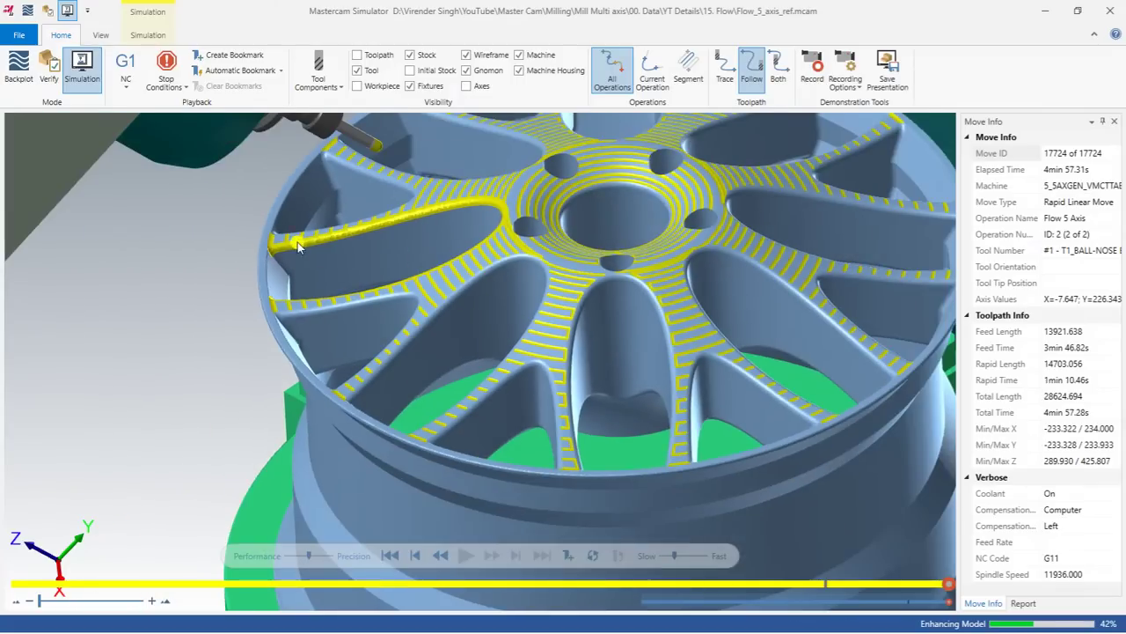
pyautogui.scroll(-2, 570, 176)
# Minimize the simulator to return to Mastercam and inspect the toolpath of the first Flow 5 Axis operation on the wheel face.
pyautogui.click(1045, 11)
pyautogui.rightClick(426, 257)
pyautogui.click(444, 323)
pyautogui.moveTo(610, 326)
pyautogui.mouseDown(button='middle')
pyautogui.moveTo(598, 271)
pyautogui.moveTo(563, 264)
pyautogui.mouseUp(button='middle')
pyautogui.scroll(2, 588, 269)
pyautogui.click(53, 248)
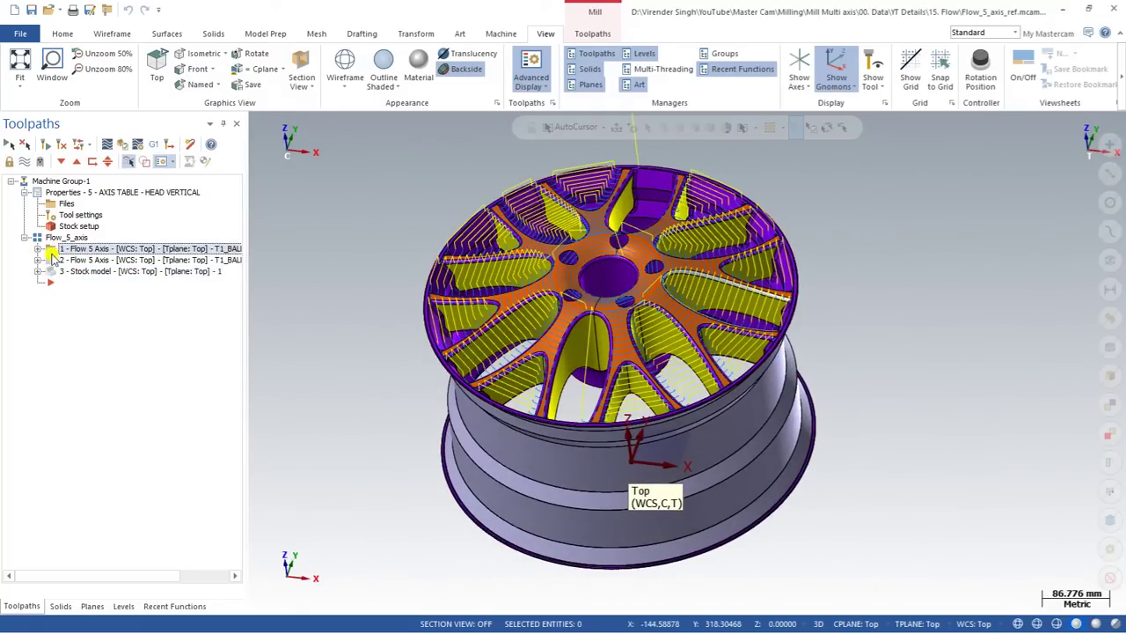
pyautogui.scroll(2, 440, 296)
pyautogui.moveTo(440, 297); pyautogui.dragTo(447, 296, button='middle')
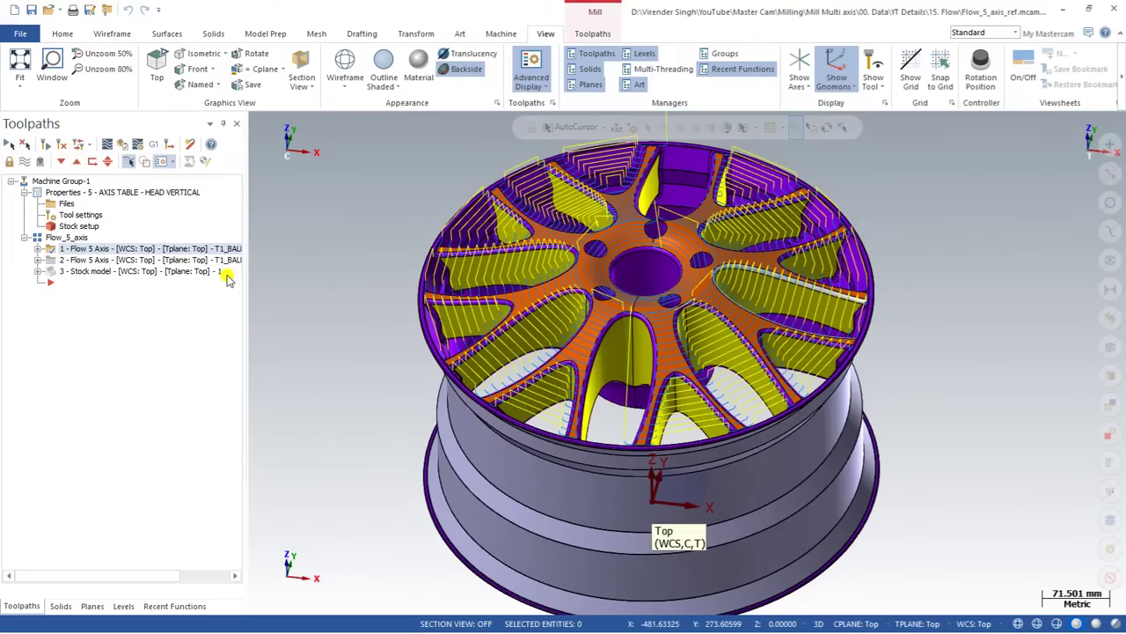
# Inspect the toolpath of the second Flow 5 Axis operation around the spoke opening from several viewing angles.
pyautogui.click(54, 259)
pyautogui.scroll(4, 731, 276)
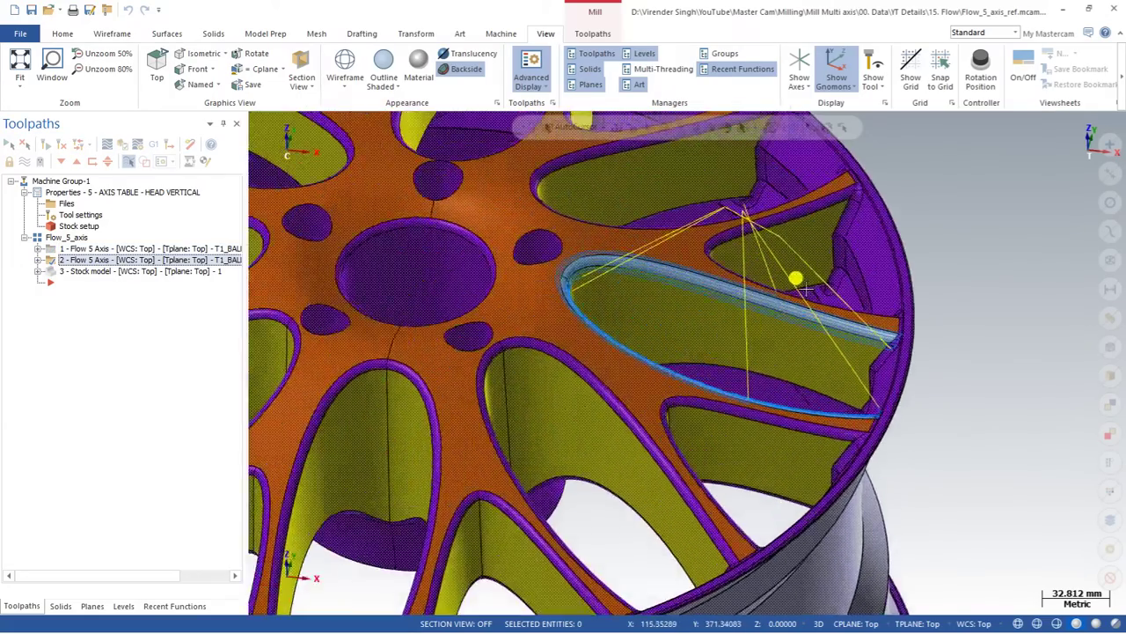
pyautogui.scroll(-3, 736, 280)
pyautogui.moveTo(747, 289); pyautogui.dragTo(774, 314, button='middle')
pyautogui.scroll(-3, 774, 313)
pyautogui.rightClick(358, 225)
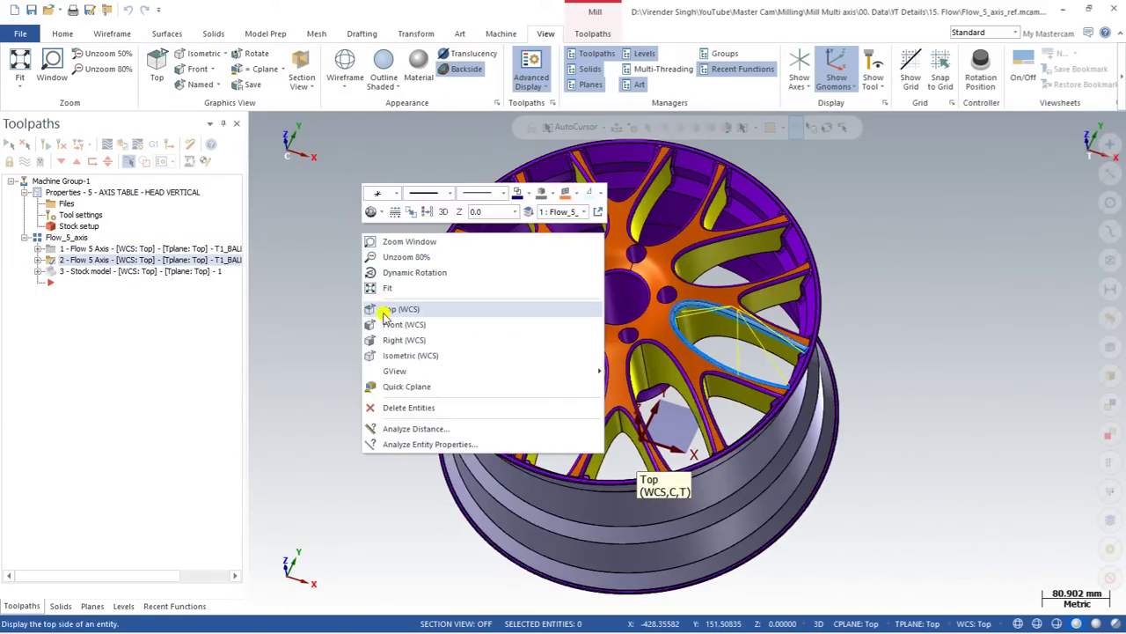
pyautogui.click(382, 308)
pyautogui.moveTo(550, 326); pyautogui.dragTo(634, 357, button='middle')
pyautogui.scroll(2, 541, 308)
# Make fixture level 100 visible together with the wheel.
pyautogui.click(124, 605)
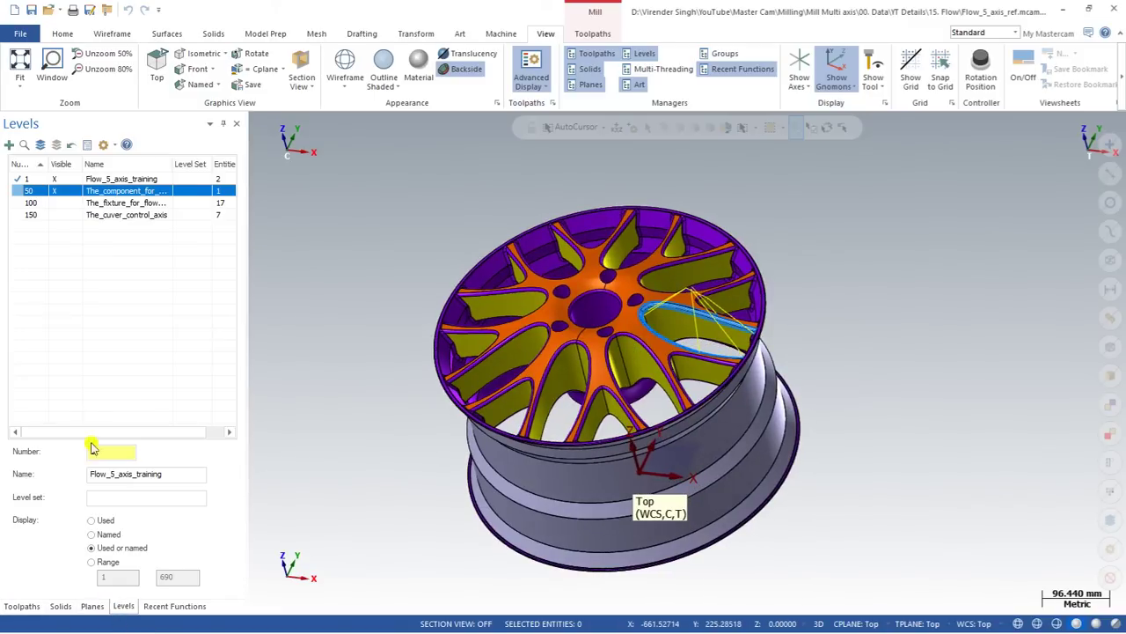
pyautogui.click(66, 202)
pyautogui.scroll(-1, 440, 243)
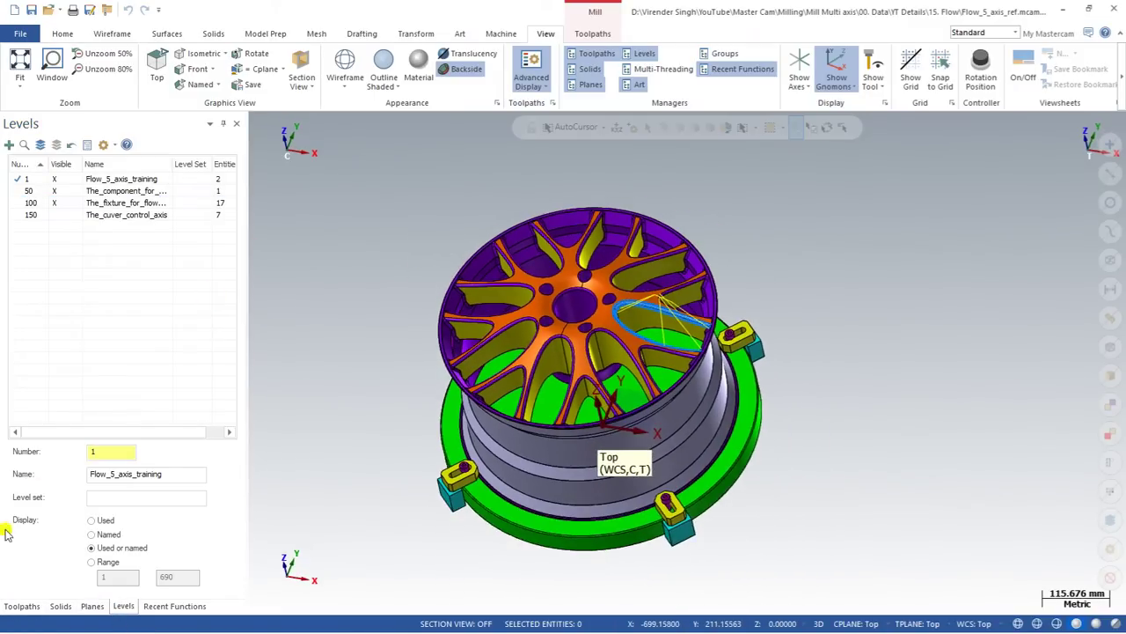
# Permanently delete all existing toolpath operations and tools from the machine group.
pyautogui.click(21, 605)
pyautogui.rightClick(339, 255)
pyautogui.click(374, 330)
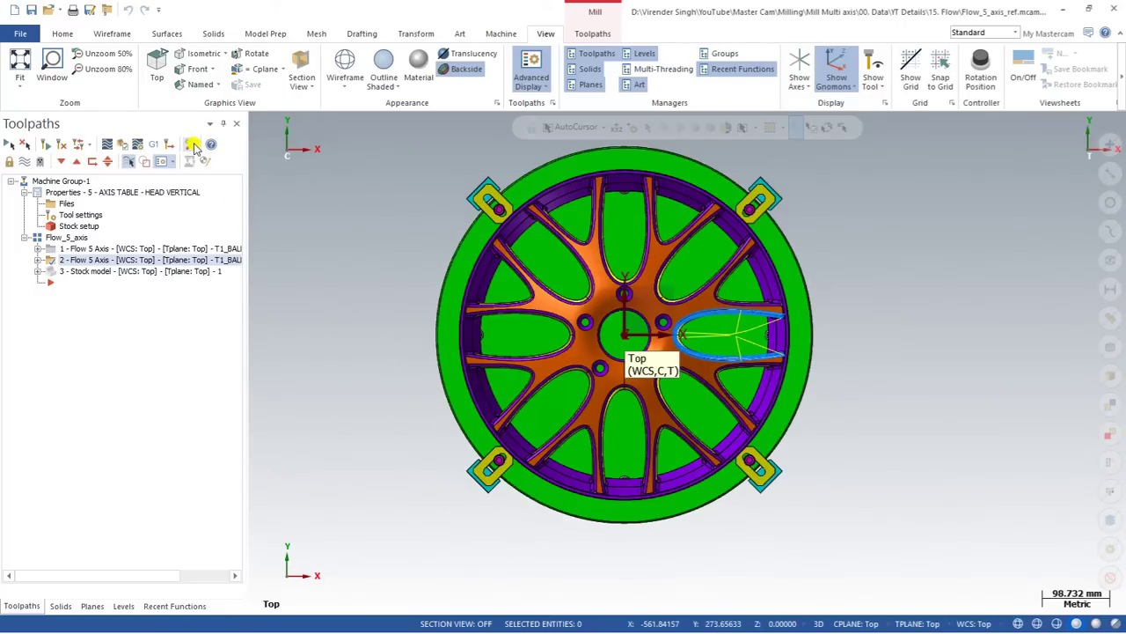
pyautogui.click(192, 145)
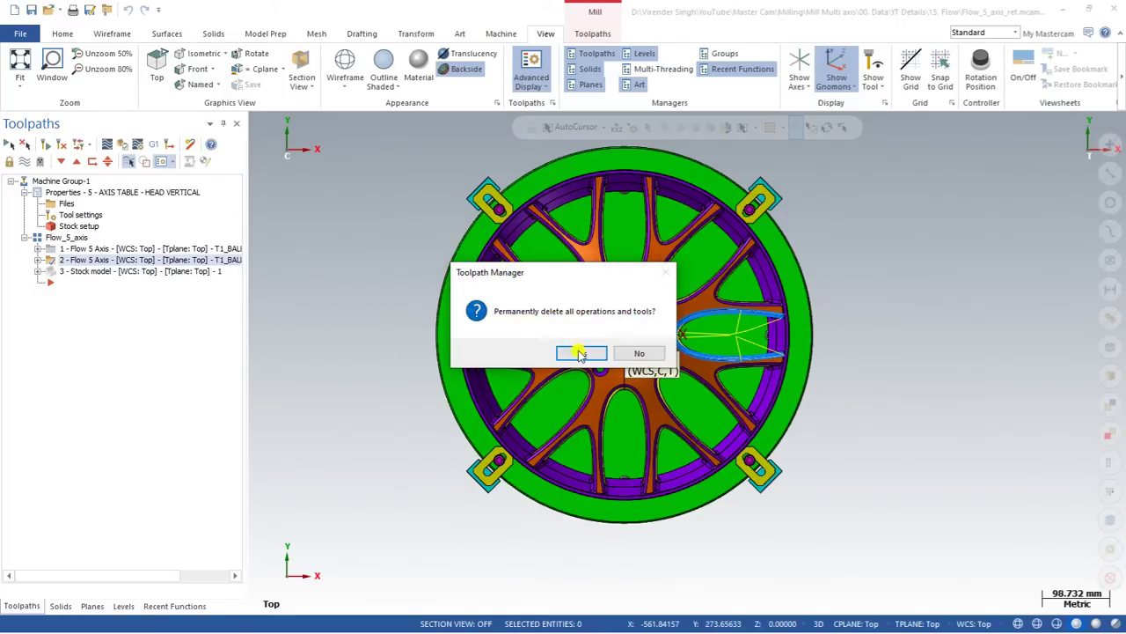
pyautogui.click(580, 353)
# Create a multiaxis Flow toolpath using the 8 mm ball-nose end mill with 4 mm corner radius from the tool library.
pyautogui.scroll(-2, 503, 327)
pyautogui.scroll(2, 517, 383)
pyautogui.moveTo(528, 389); pyautogui.dragTo(487, 345, button='middle')
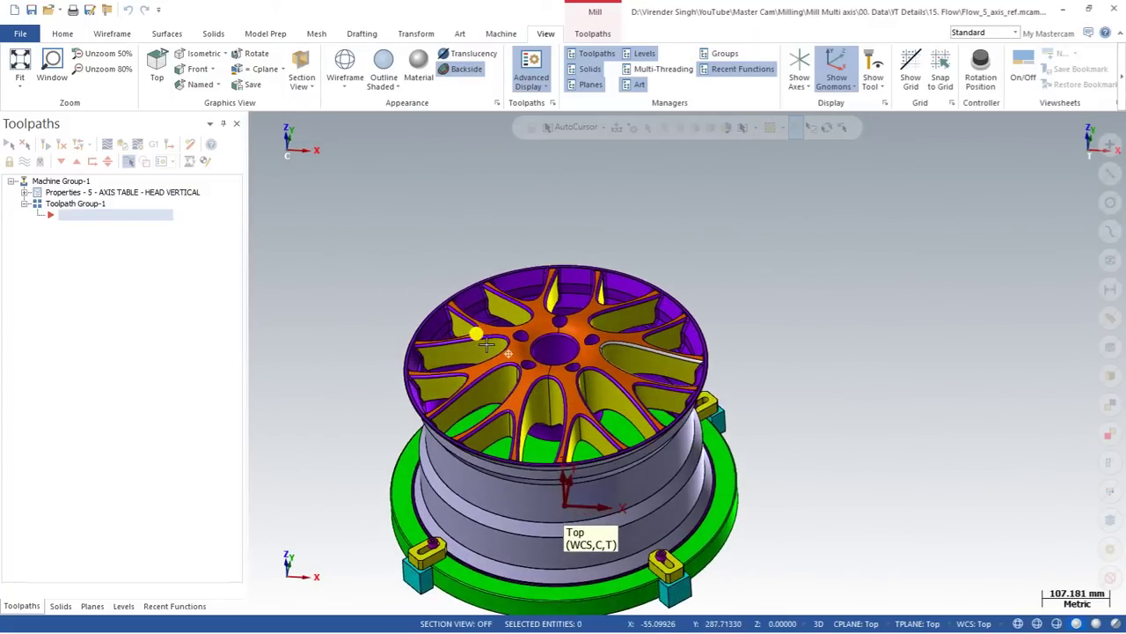
pyautogui.click(592, 34)
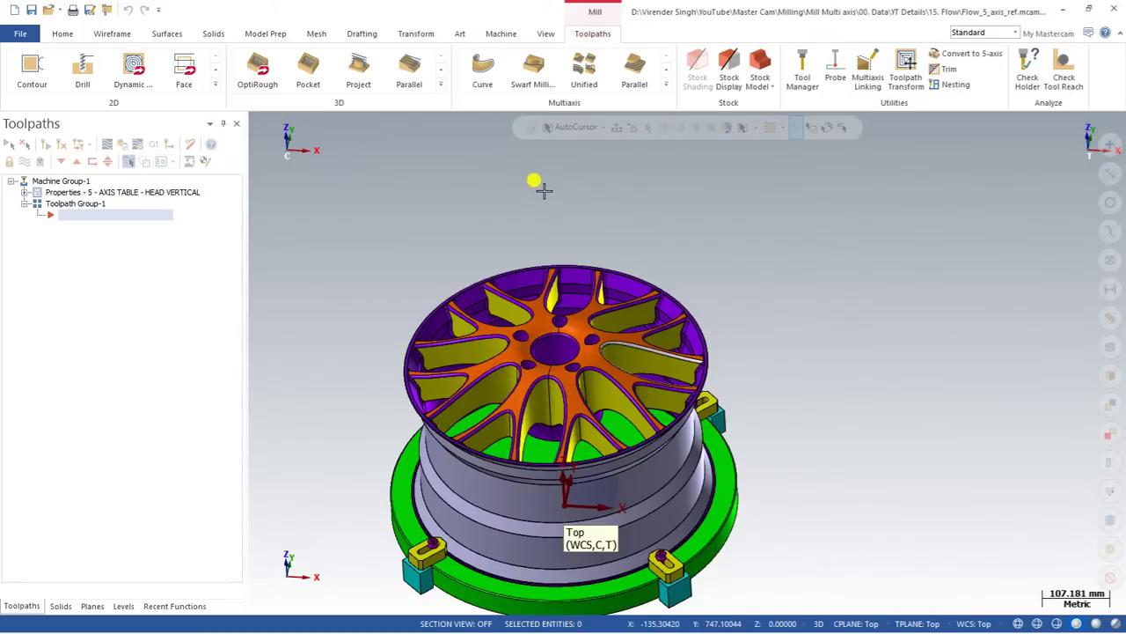
pyautogui.click(666, 86)
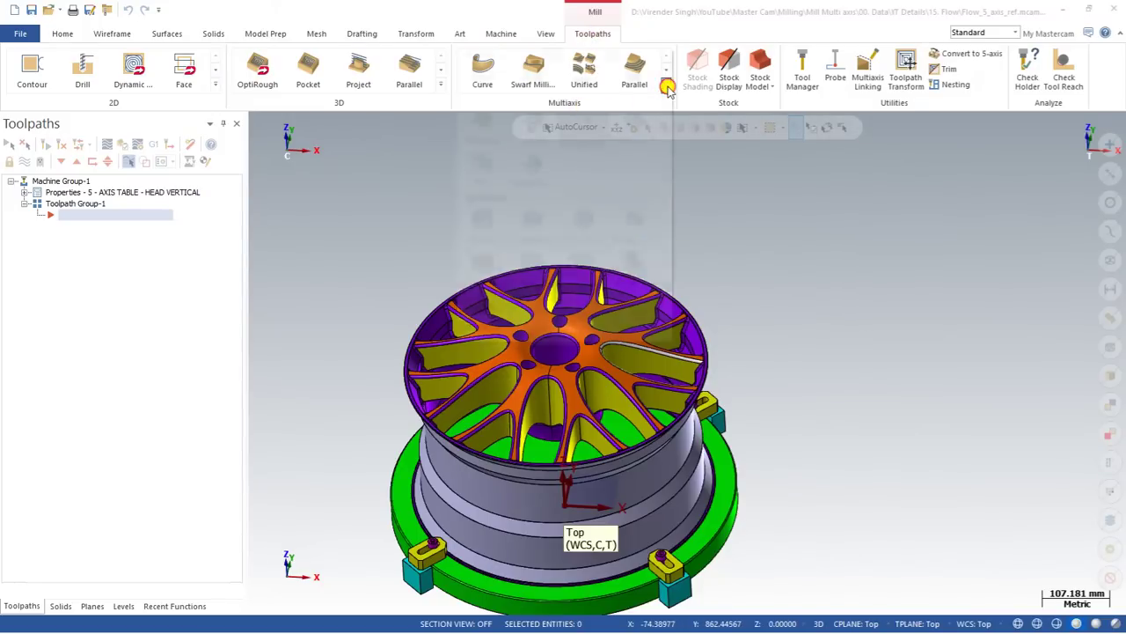
pyautogui.click(576, 116)
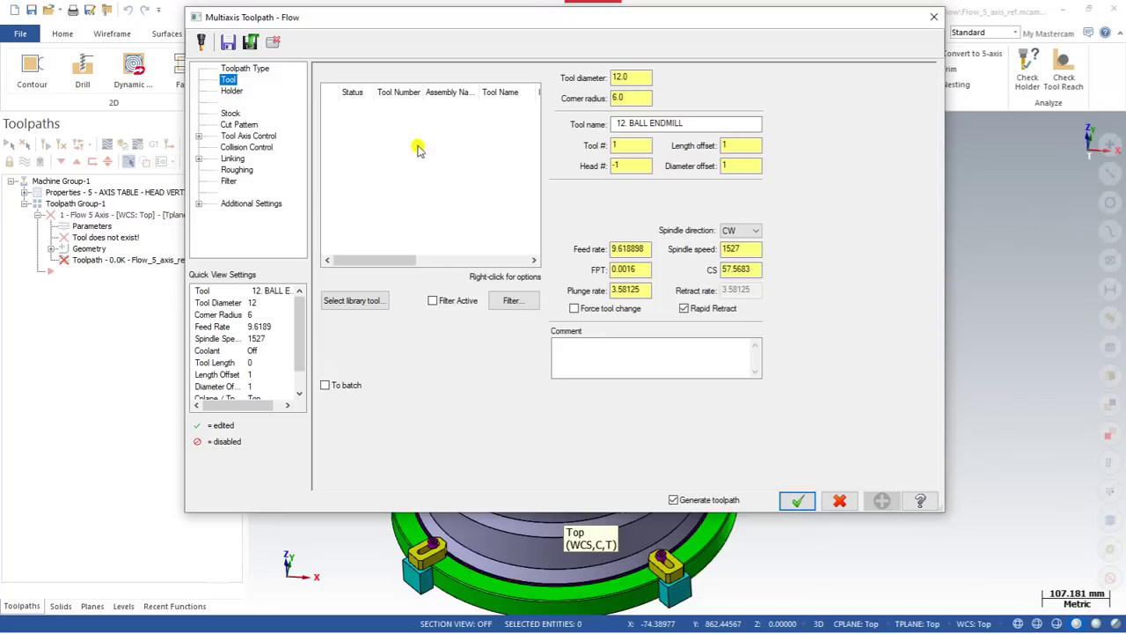
pyautogui.click(352, 304)
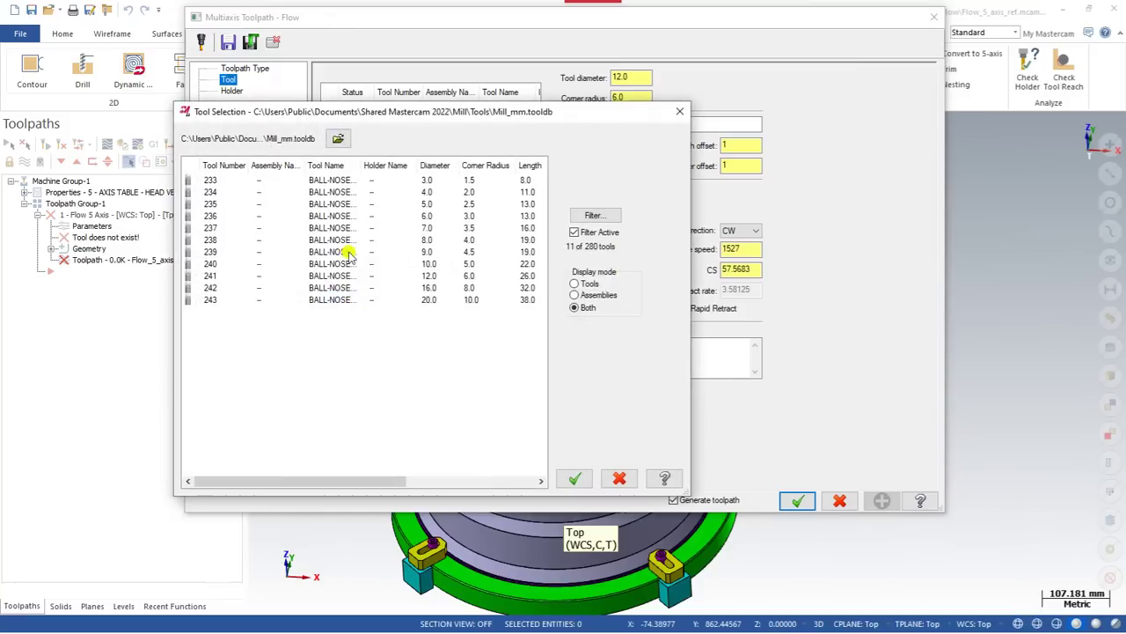
pyautogui.doubleClick(361, 244)
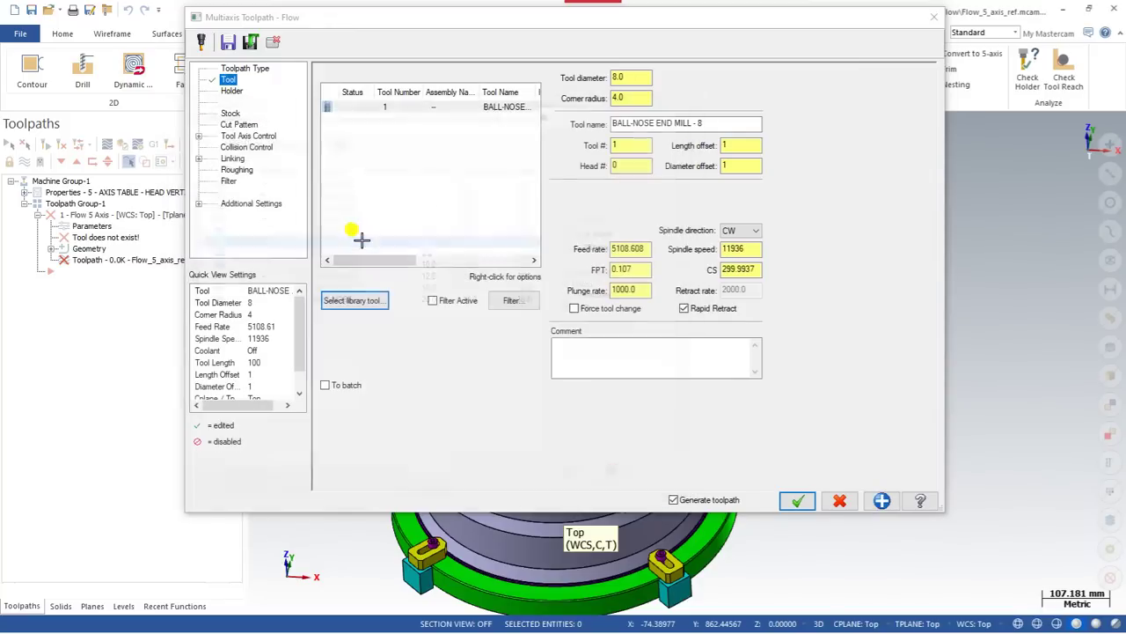
# Pick the two top faces of the wheel's spokes and hub as the cut pattern surfaces.
pyautogui.click(238, 125)
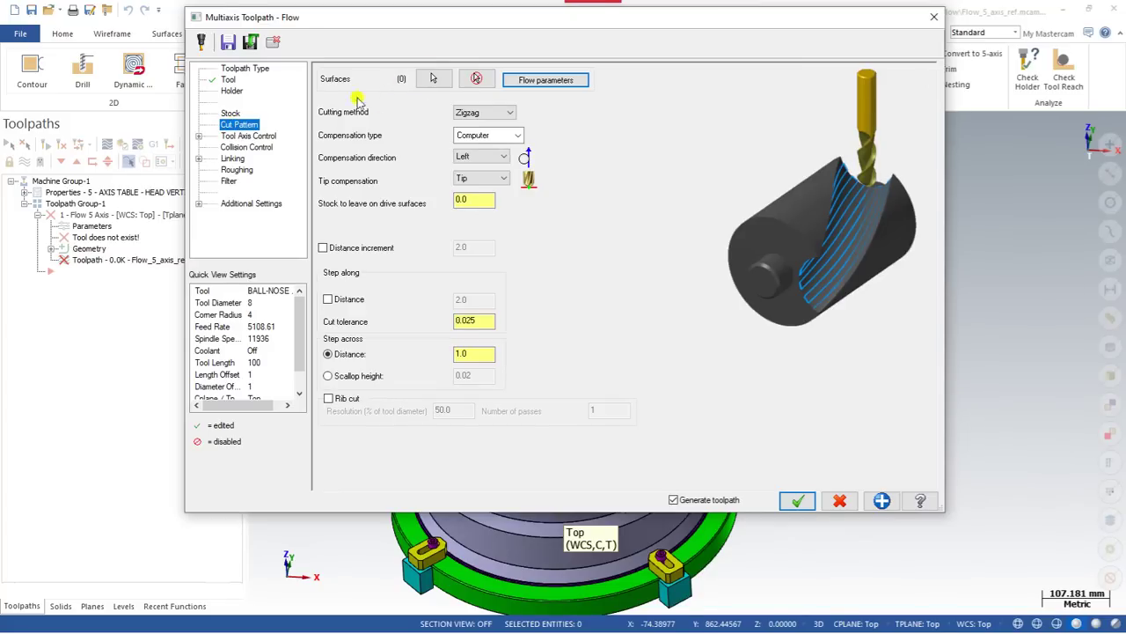
pyautogui.click(433, 78)
pyautogui.click(528, 334)
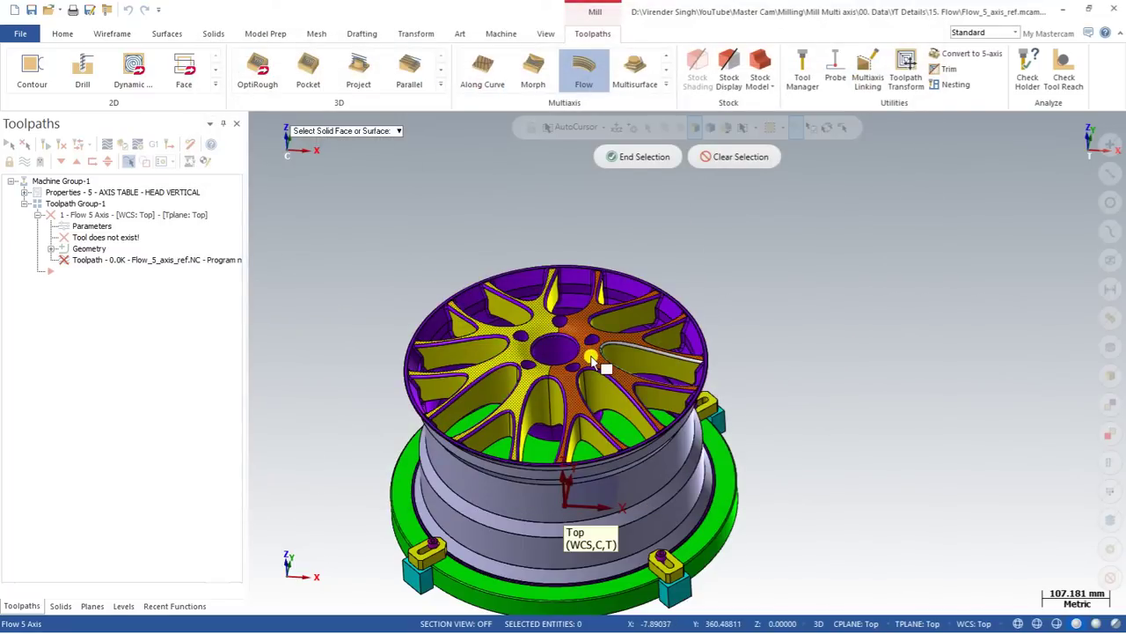
pyautogui.click(644, 157)
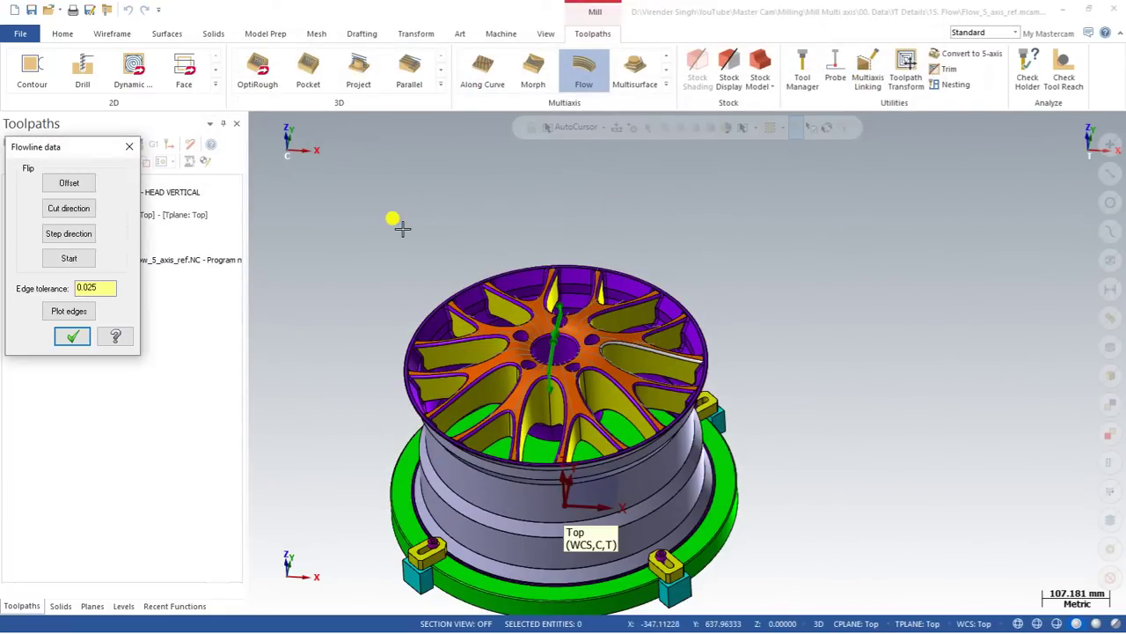
# Flip the flowline cut direction so the passes run around the wheel face, and accept the flowline data.
pyautogui.moveTo(404, 225)
pyautogui.mouseDown(button='middle')
pyautogui.moveTo(410, 241)
pyautogui.moveTo(418, 232)
pyautogui.mouseUp(button='middle')
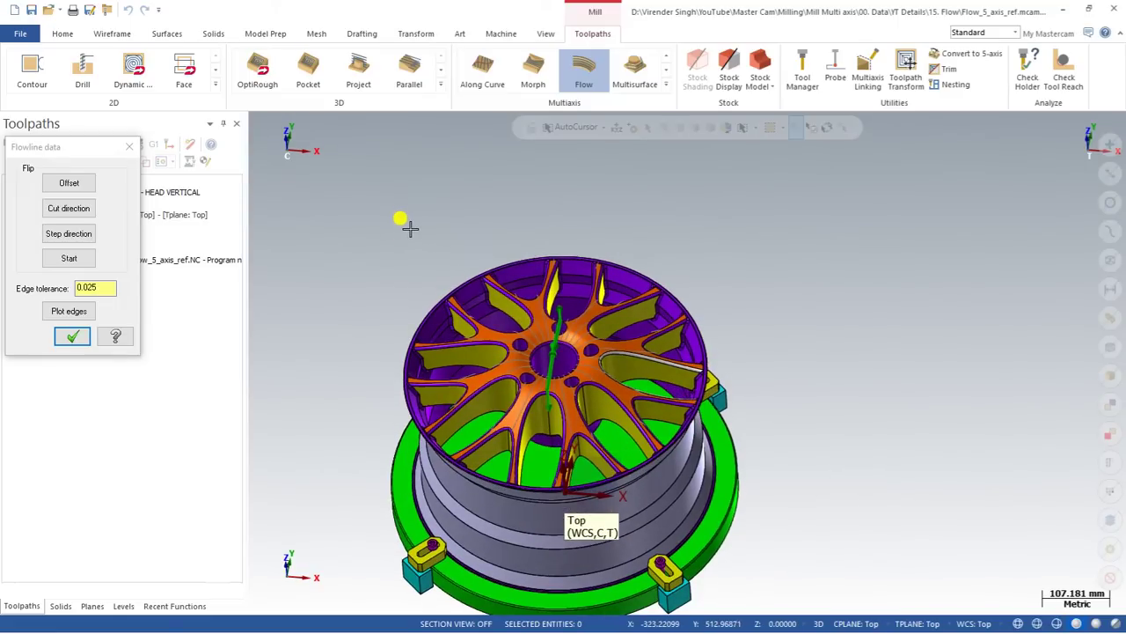
pyautogui.click(69, 182)
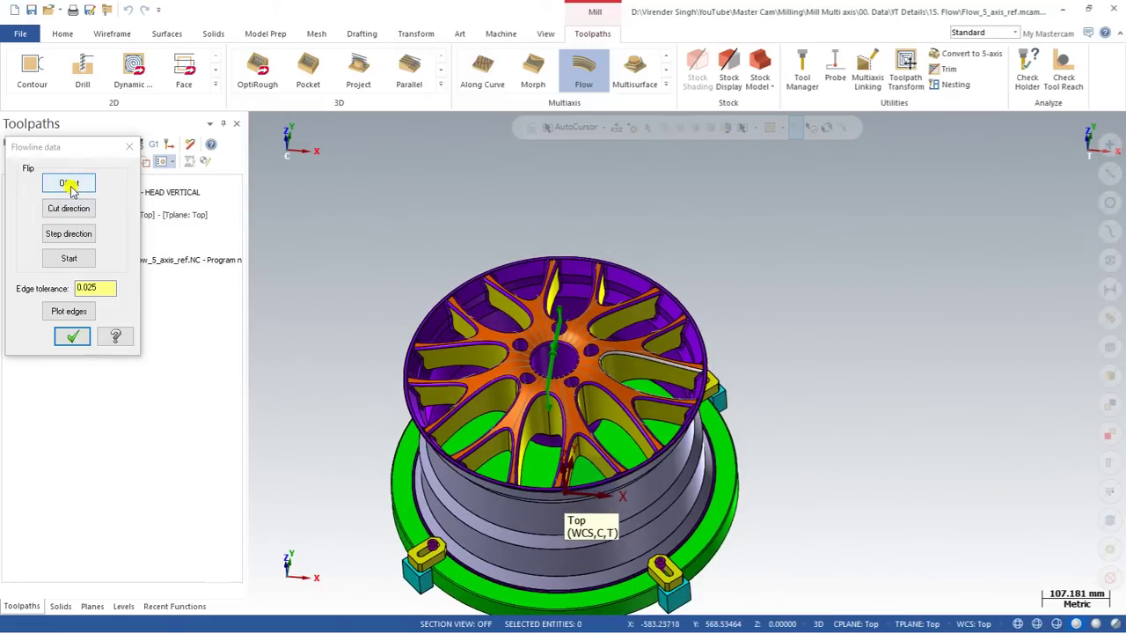
pyautogui.moveTo(68, 155); pyautogui.dragTo(154, 176)
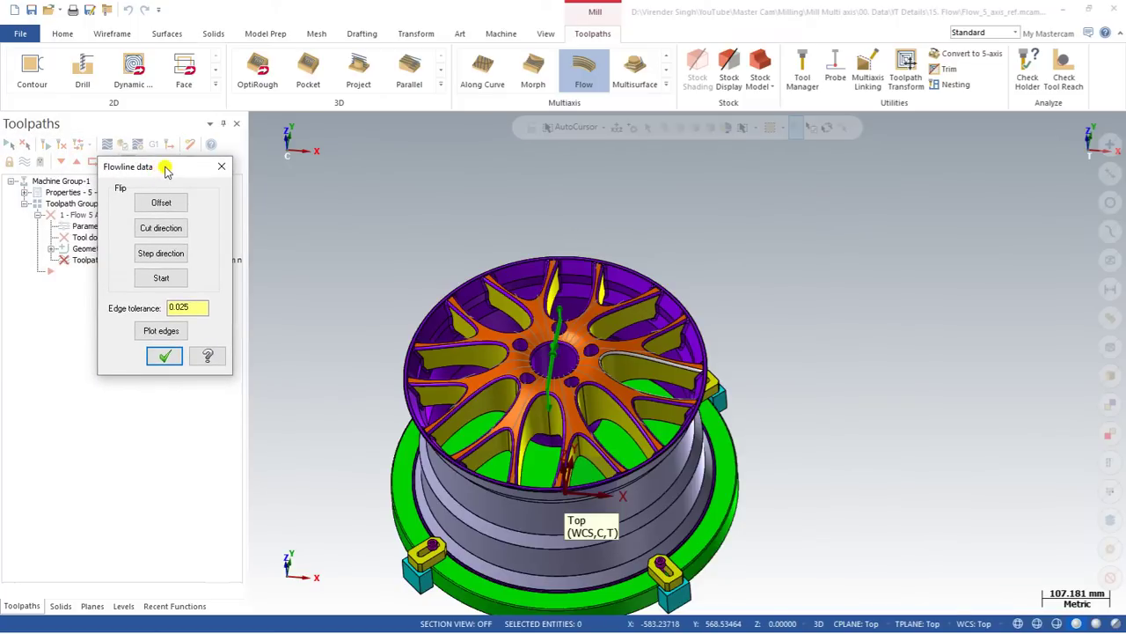
pyautogui.click(161, 230)
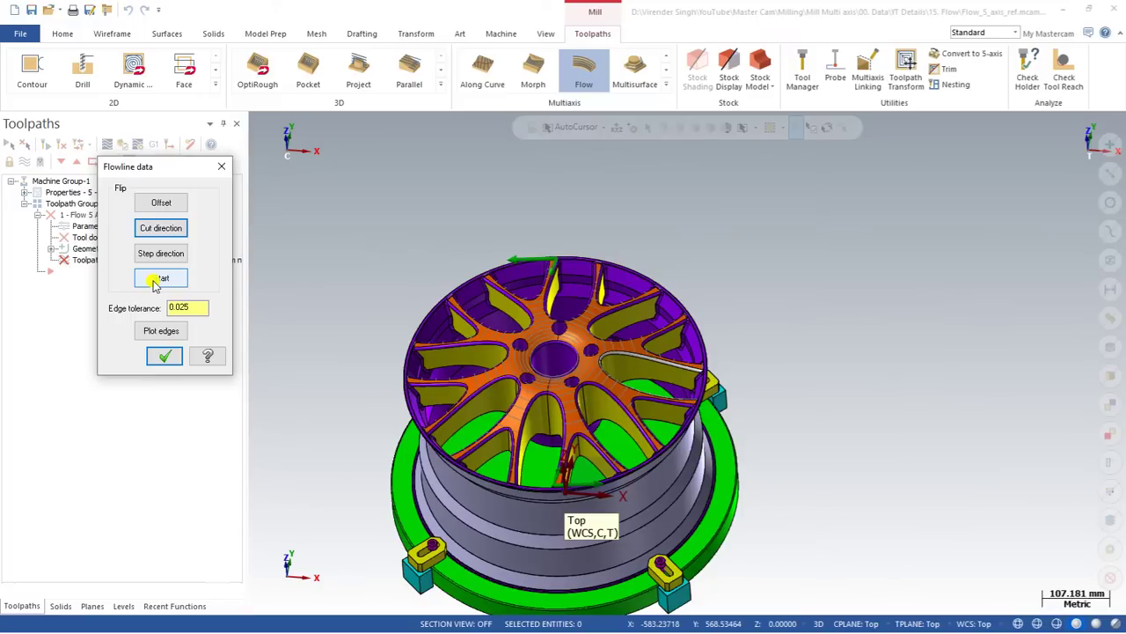
pyautogui.click(158, 231)
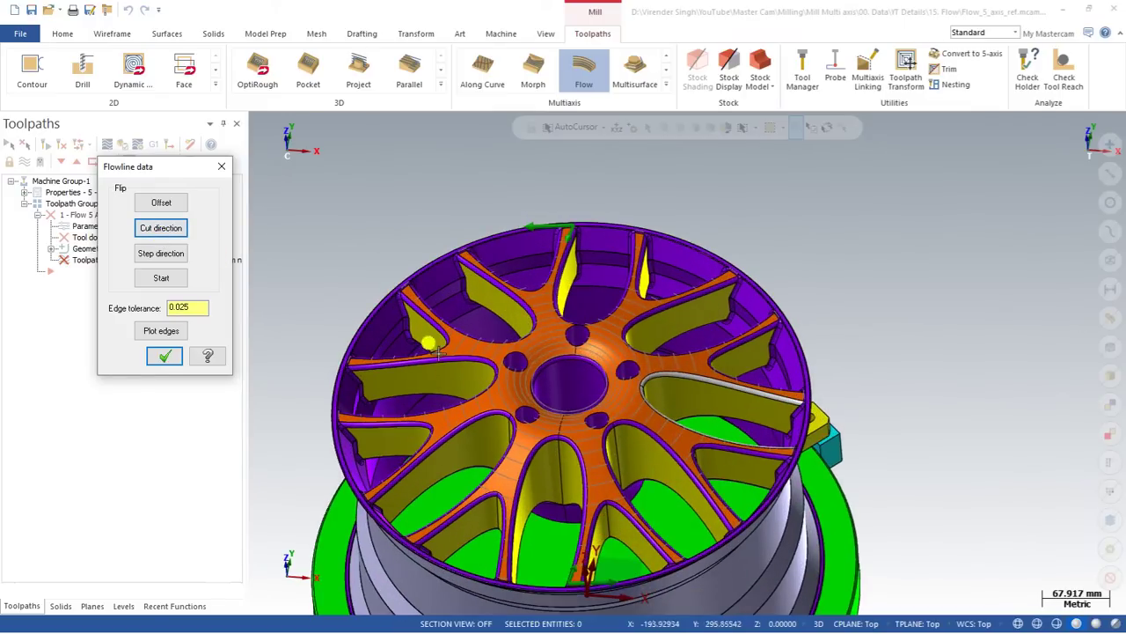
pyautogui.click(165, 356)
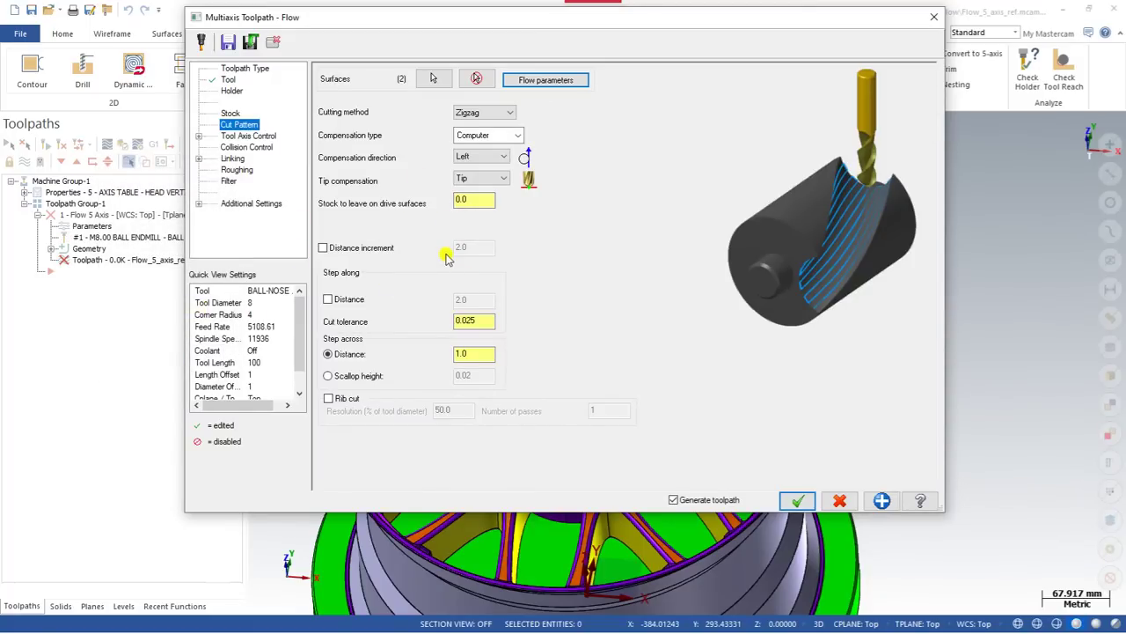
# Set the step across distance to 10.0 and the tool axis control to Pattern surface.
pyautogui.click(475, 353)
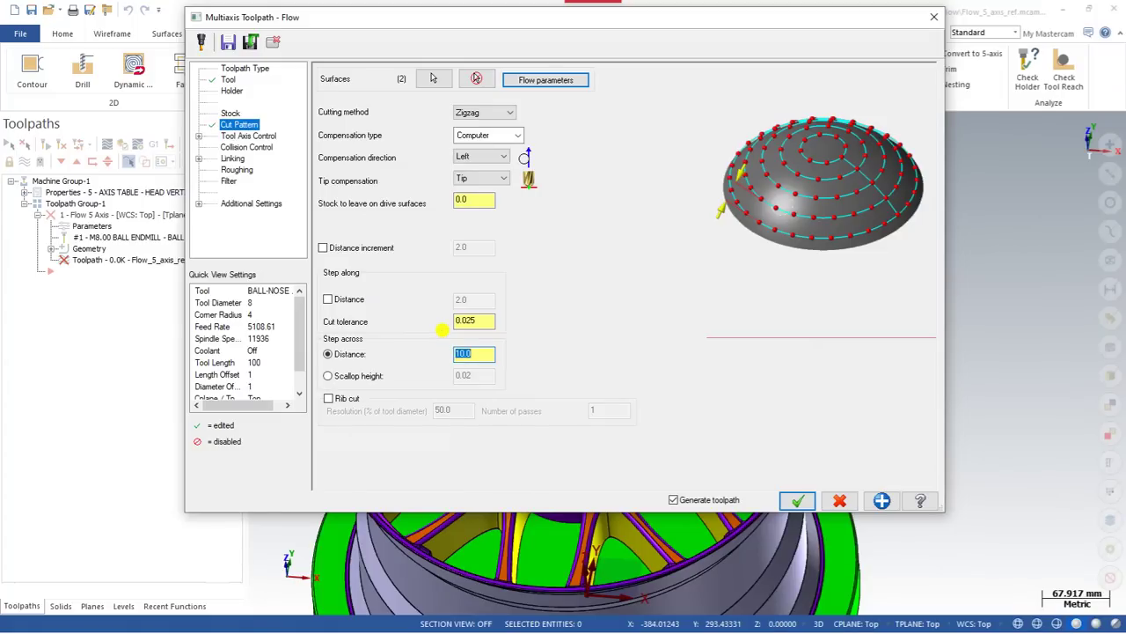
pyautogui.click(471, 350)
pyautogui.click(264, 136)
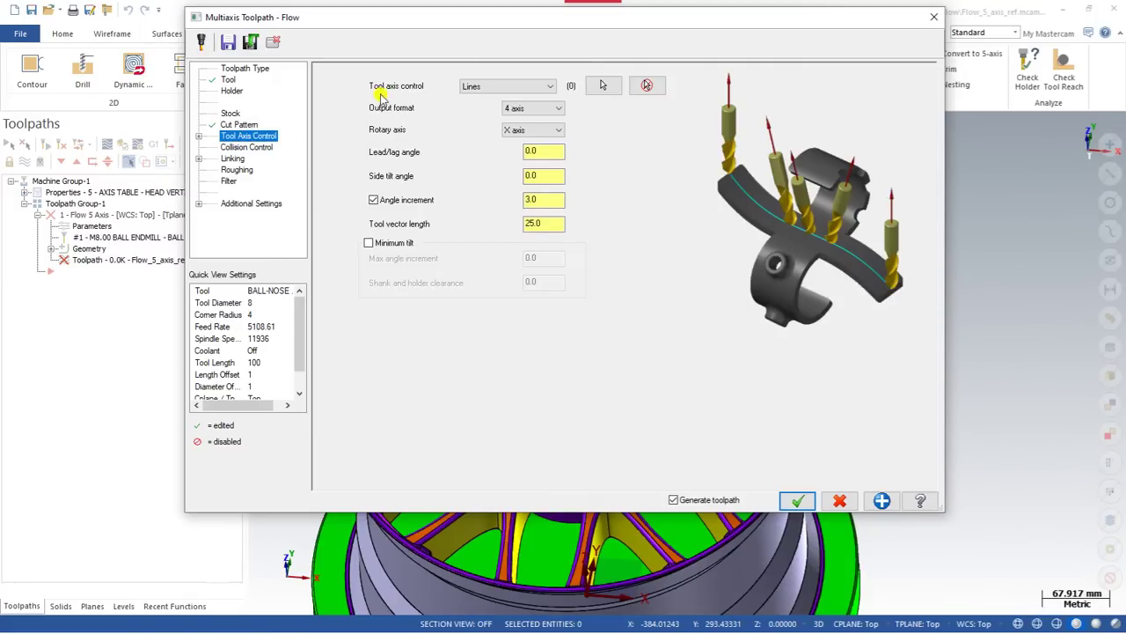
pyautogui.click(498, 86)
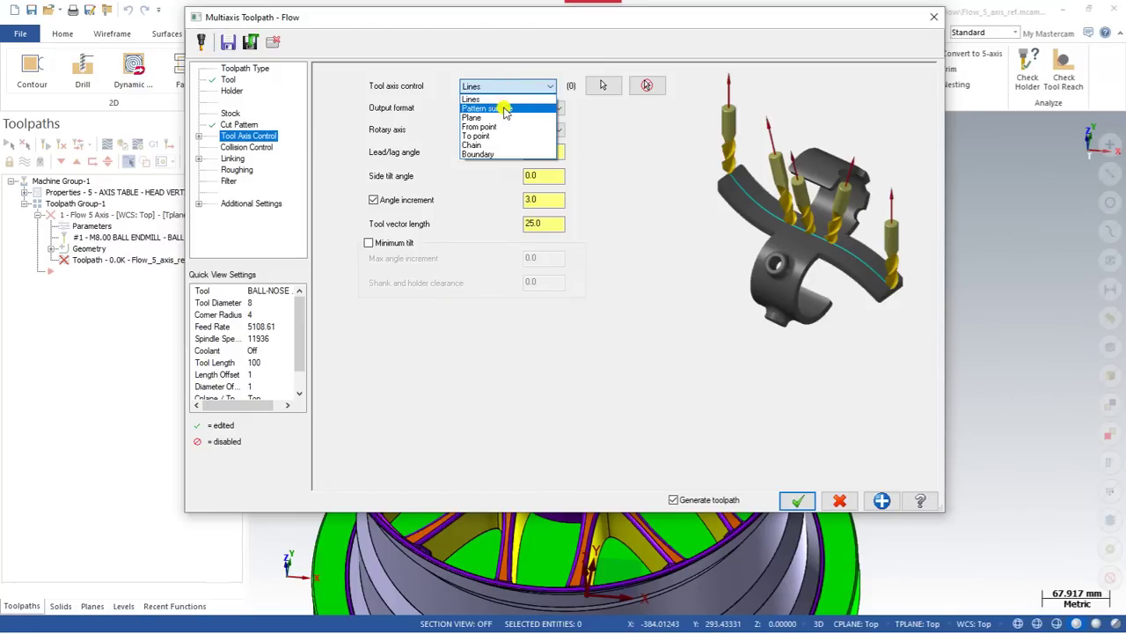
pyautogui.click(506, 109)
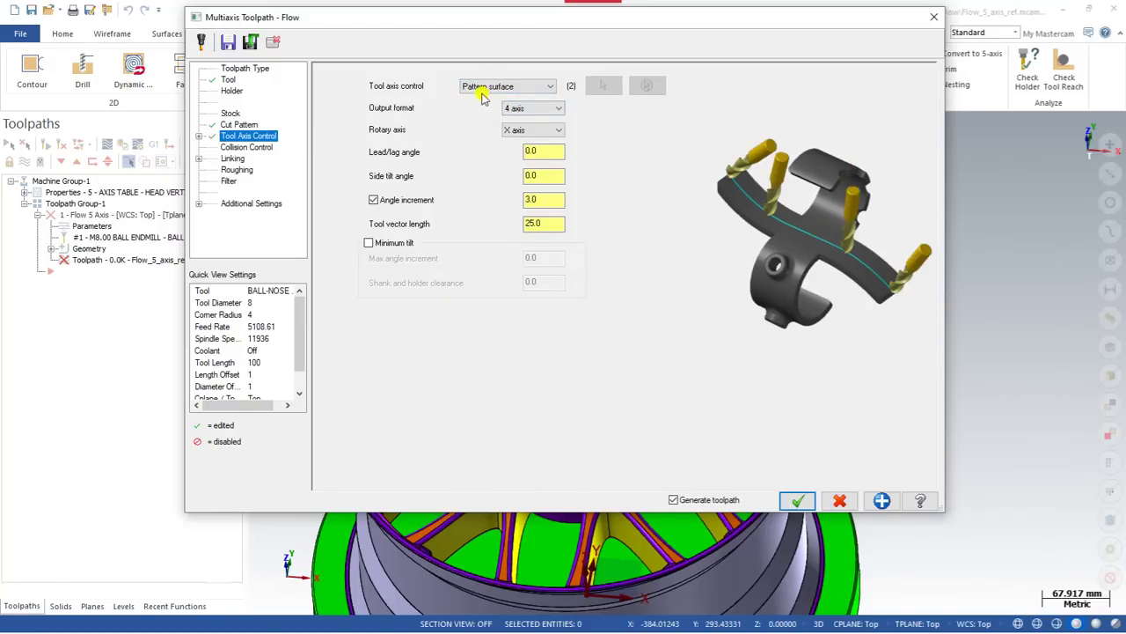
# Set the tool axis control's output format to 5 axis and generate the Flow toolpath.
pyautogui.click(515, 108)
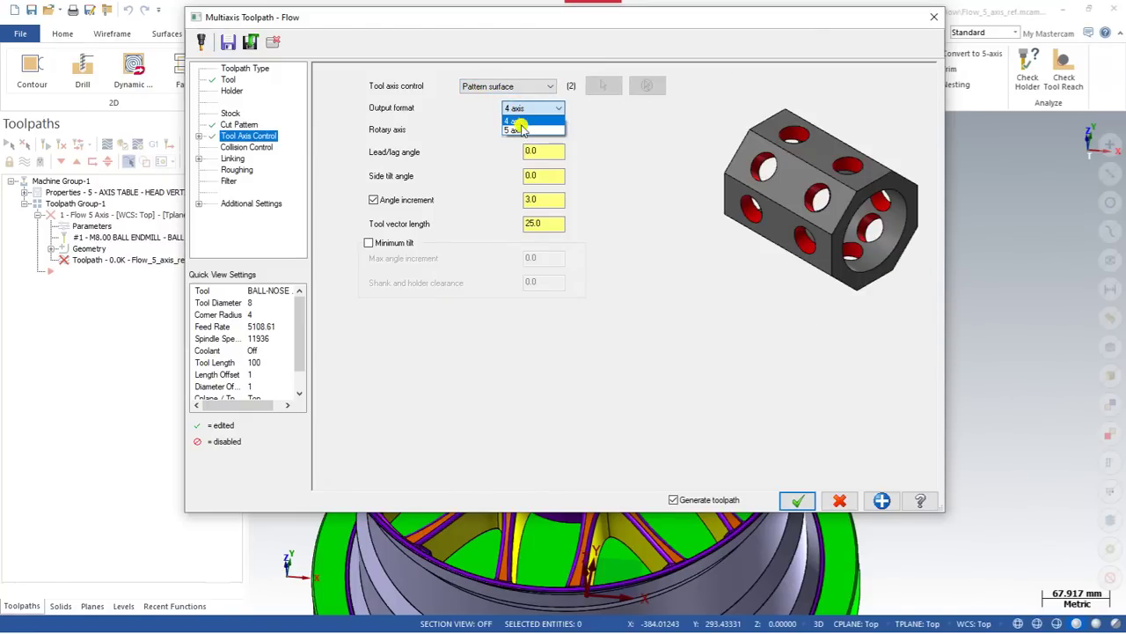
pyautogui.click(520, 123)
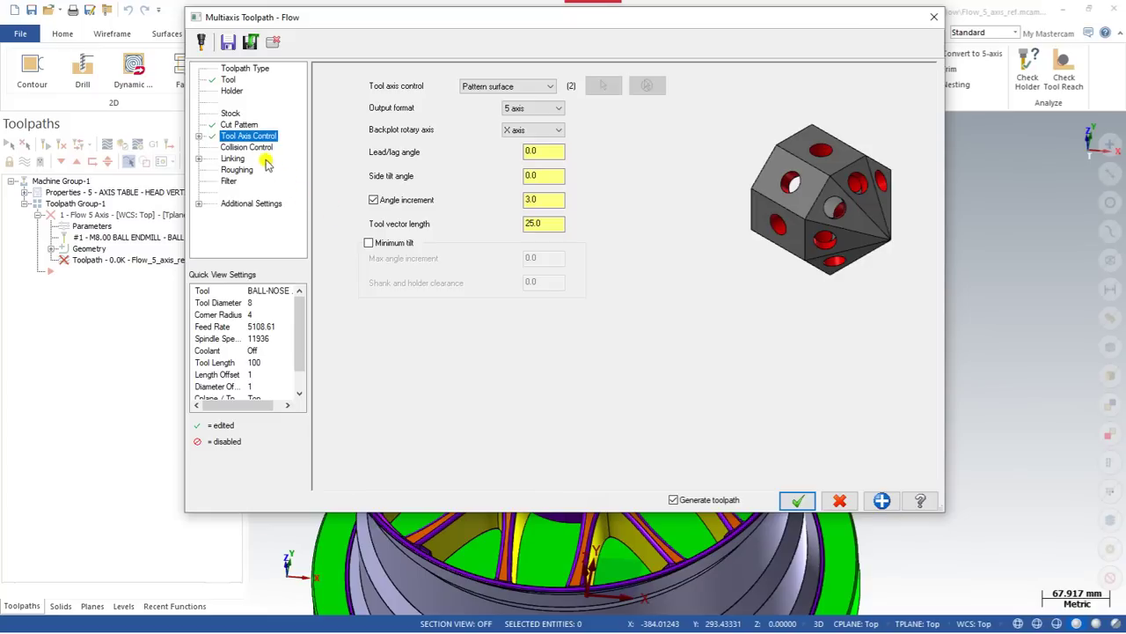
pyautogui.click(242, 125)
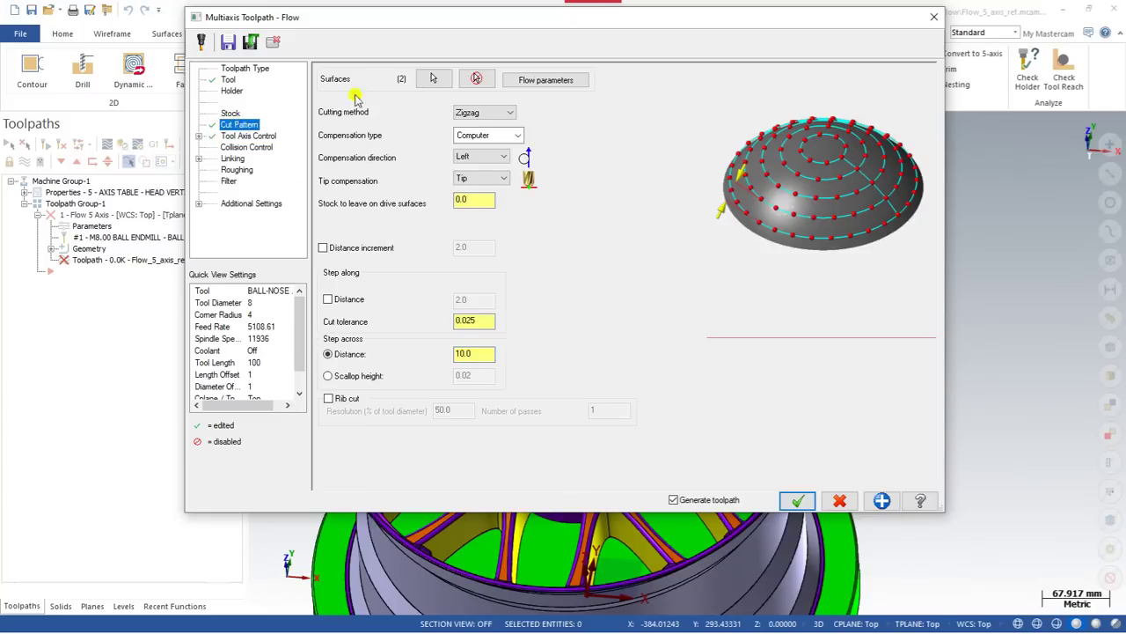
pyautogui.click(251, 136)
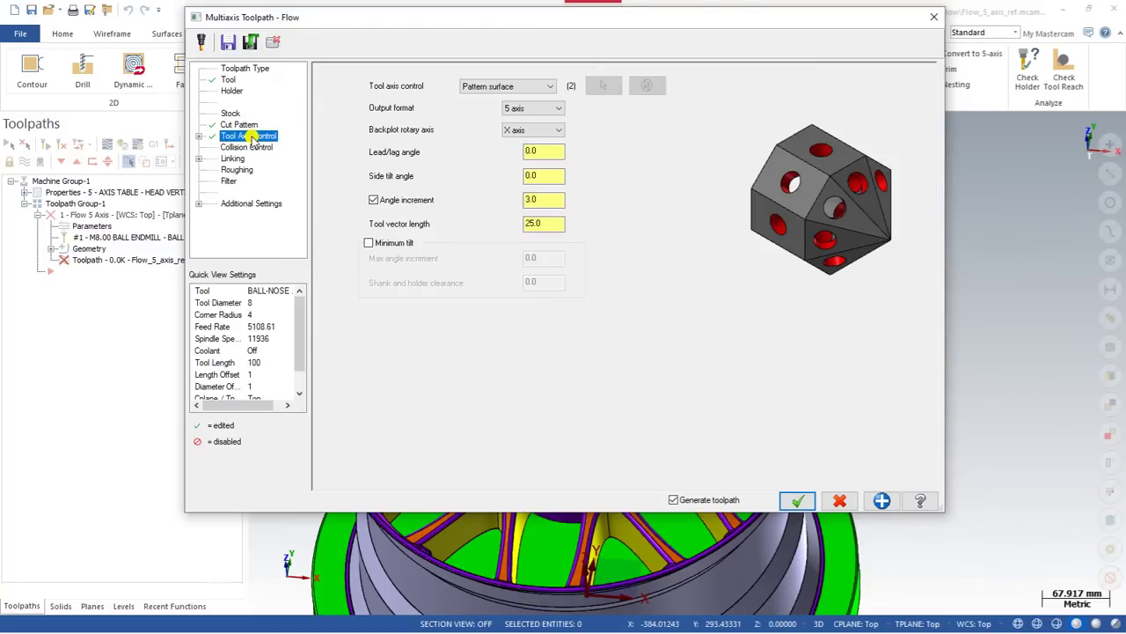
pyautogui.click(797, 500)
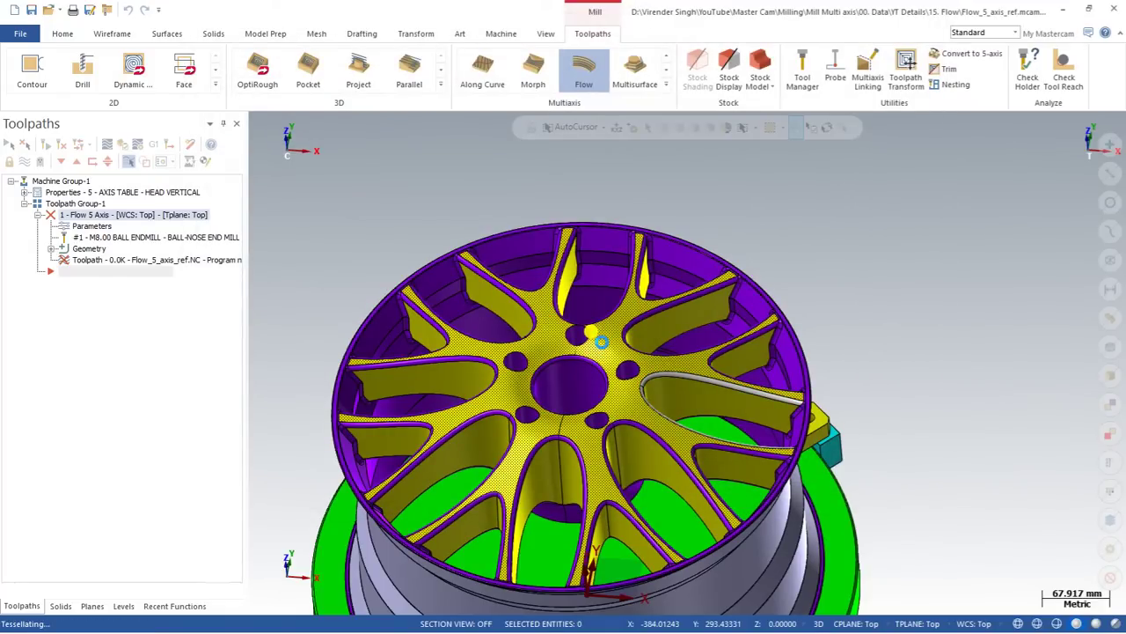
# Examine the generated passes and linking moves across the wheel's spokes up close and from the side.
pyautogui.scroll(-3, 603, 396)
pyautogui.scroll(4, 604, 433)
pyautogui.moveTo(605, 433); pyautogui.dragTo(599, 459, button='middle')
pyautogui.scroll(5, 589, 422)
pyautogui.scroll(-2, 588, 417)
pyautogui.scroll(4, 588, 405)
pyautogui.scroll(-4, 590, 351)
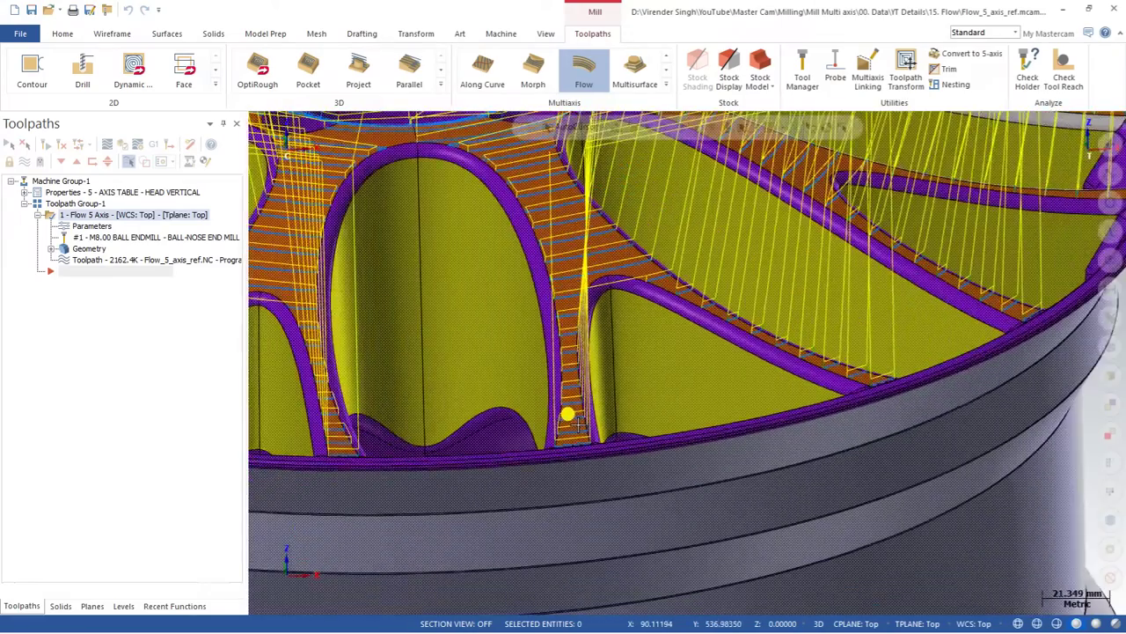
pyautogui.scroll(-2, 590, 350)
pyautogui.moveTo(589, 352); pyautogui.dragTo(585, 387, button='middle')
# Enable an always-used entry curve for the Flow toolpath with length 10.0 and height 2.0.
pyautogui.click(89, 230)
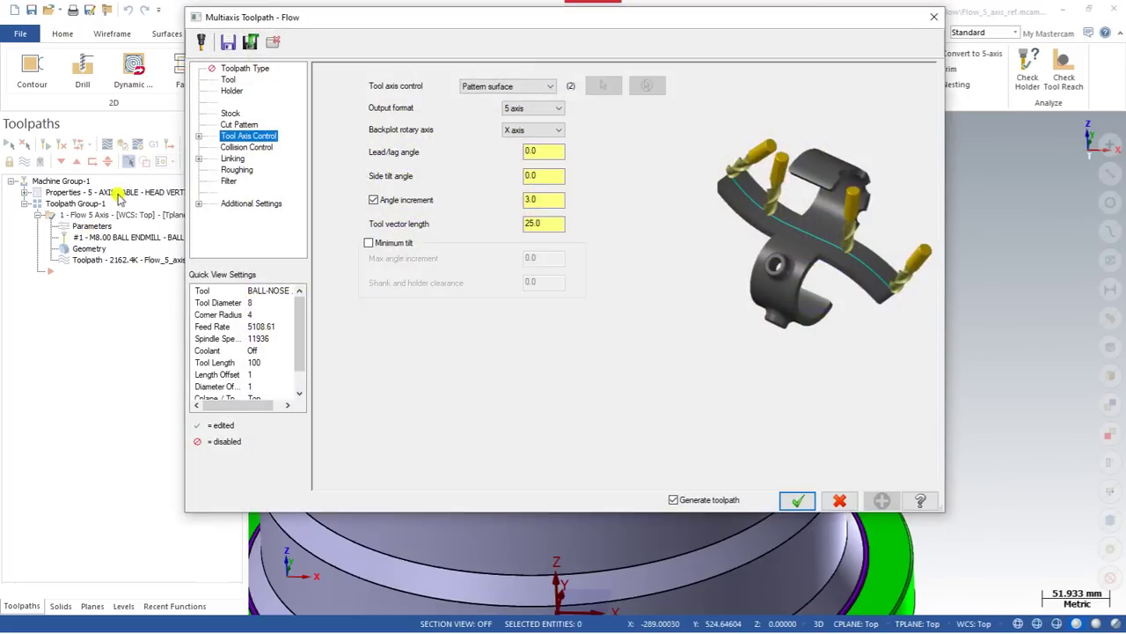
pyautogui.click(231, 158)
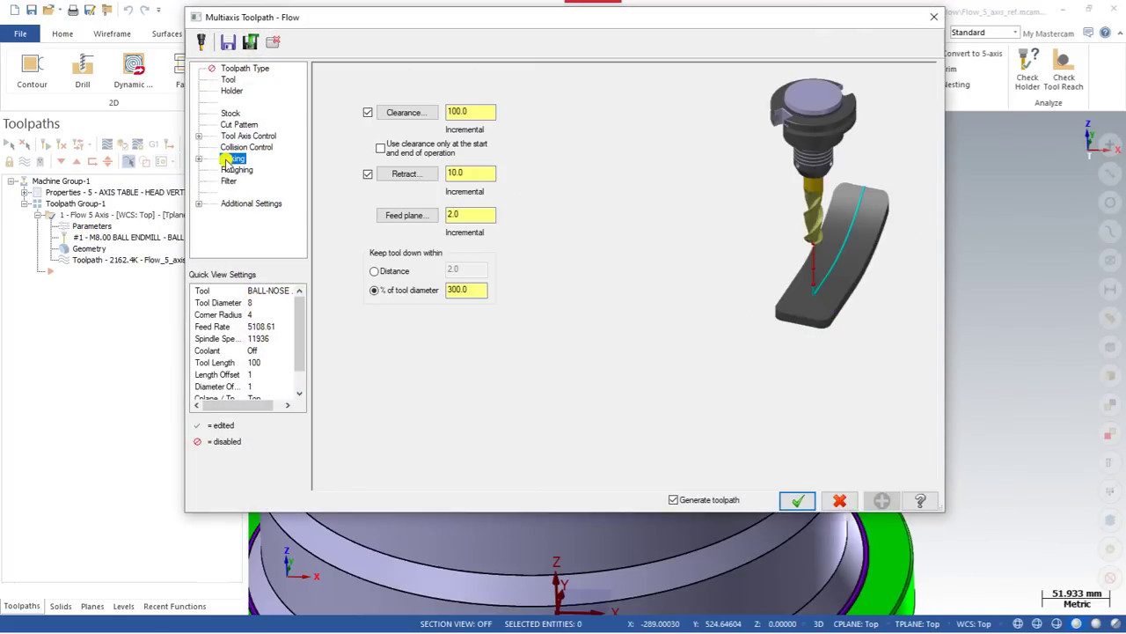
pyautogui.click(199, 158)
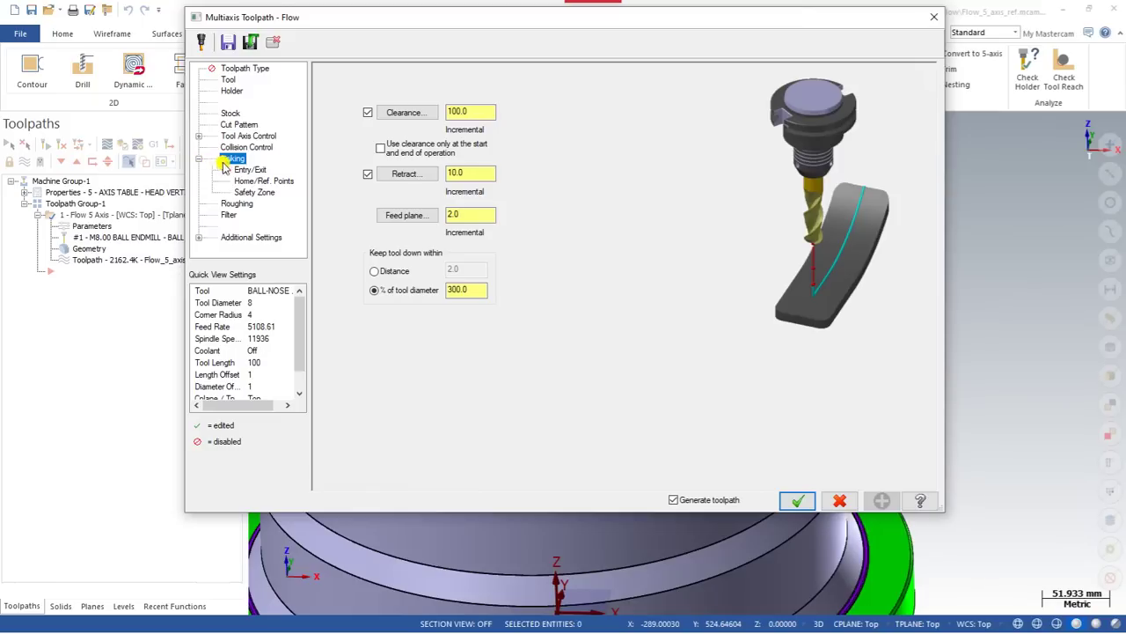
pyautogui.click(239, 170)
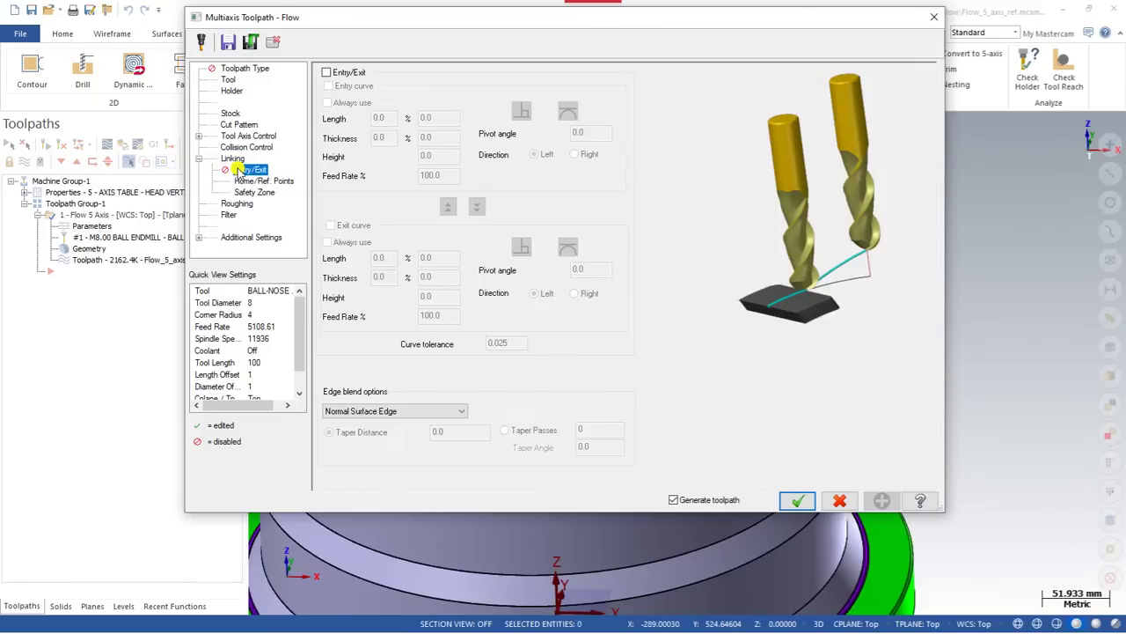
pyautogui.click(327, 72)
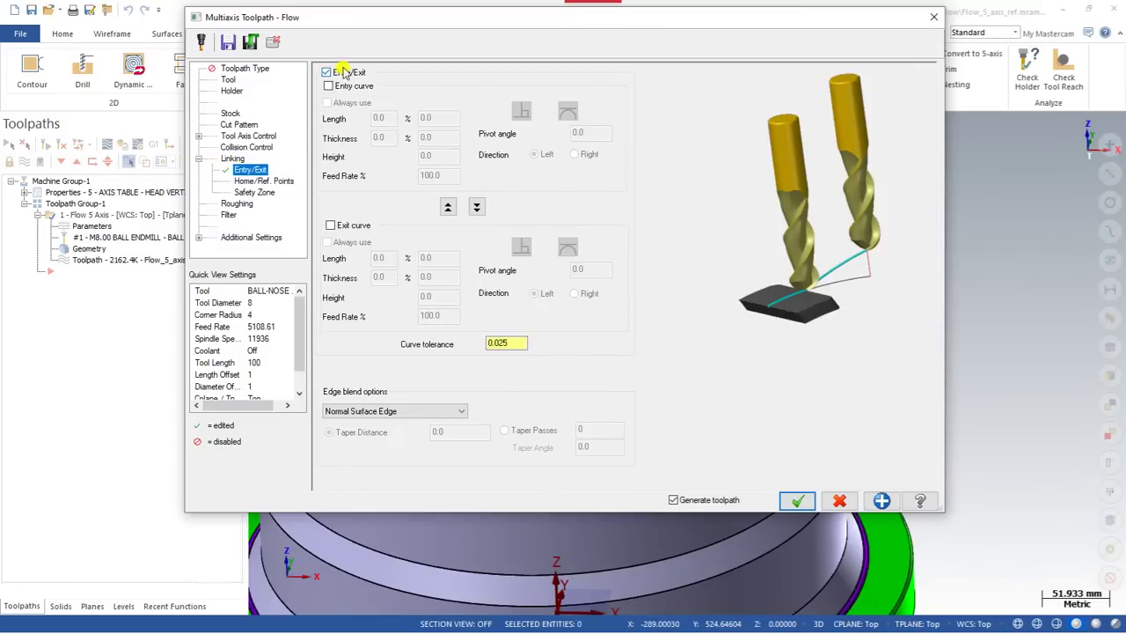
pyautogui.click(329, 86)
pyautogui.click(327, 103)
pyautogui.click(382, 117)
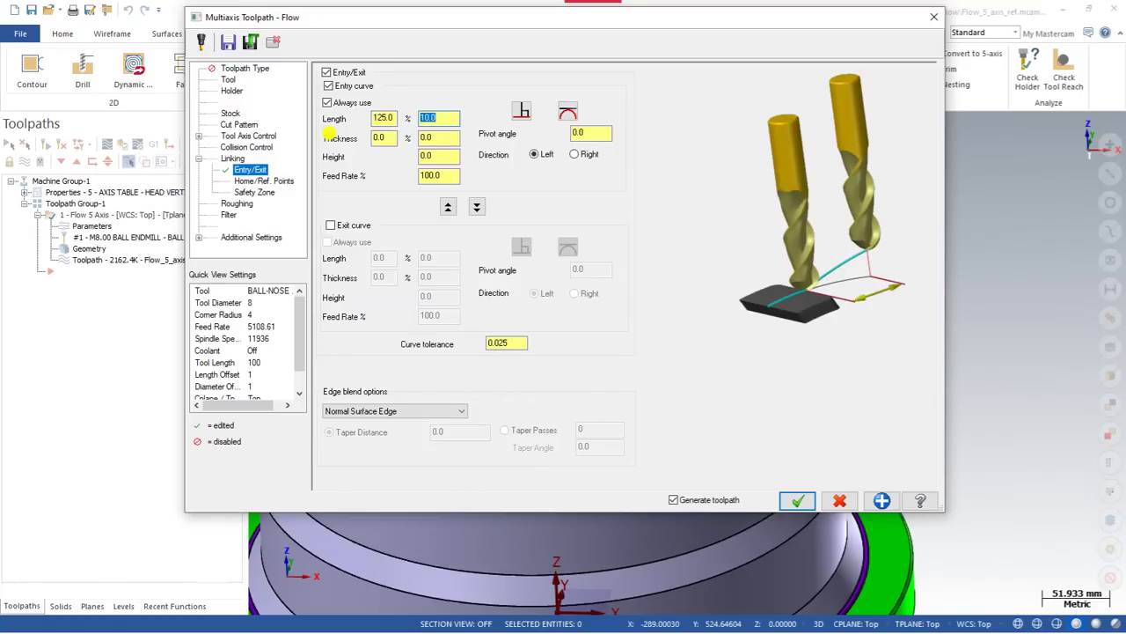
pyautogui.press('Tab')
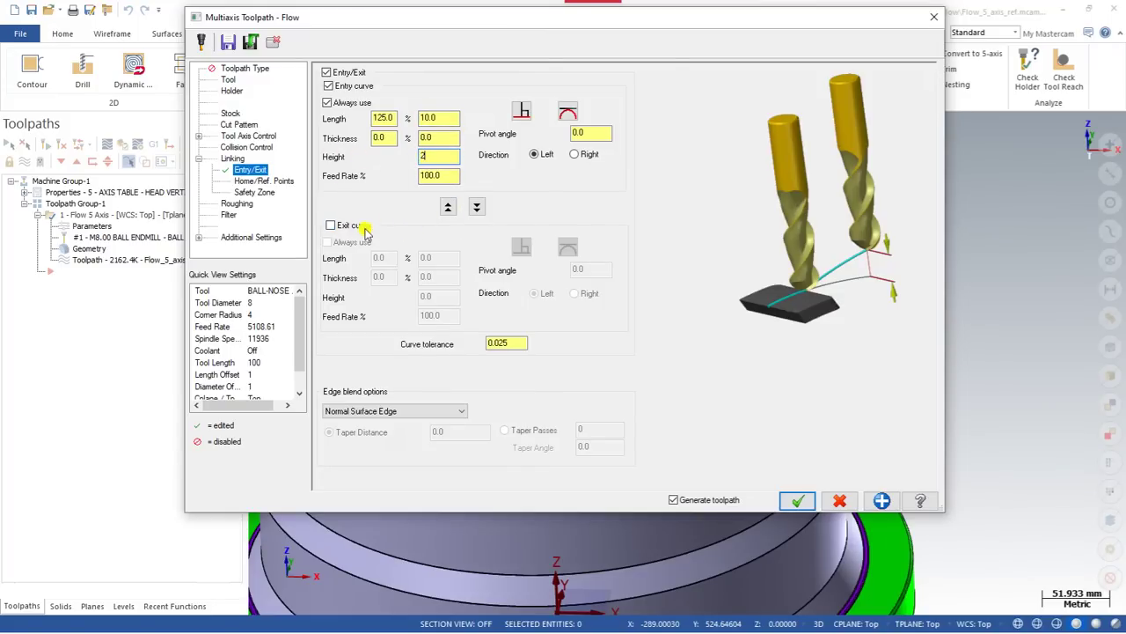
# Copy the entry curve settings to the exit curve and regenerate the Flow toolpath.
pyautogui.click(477, 206)
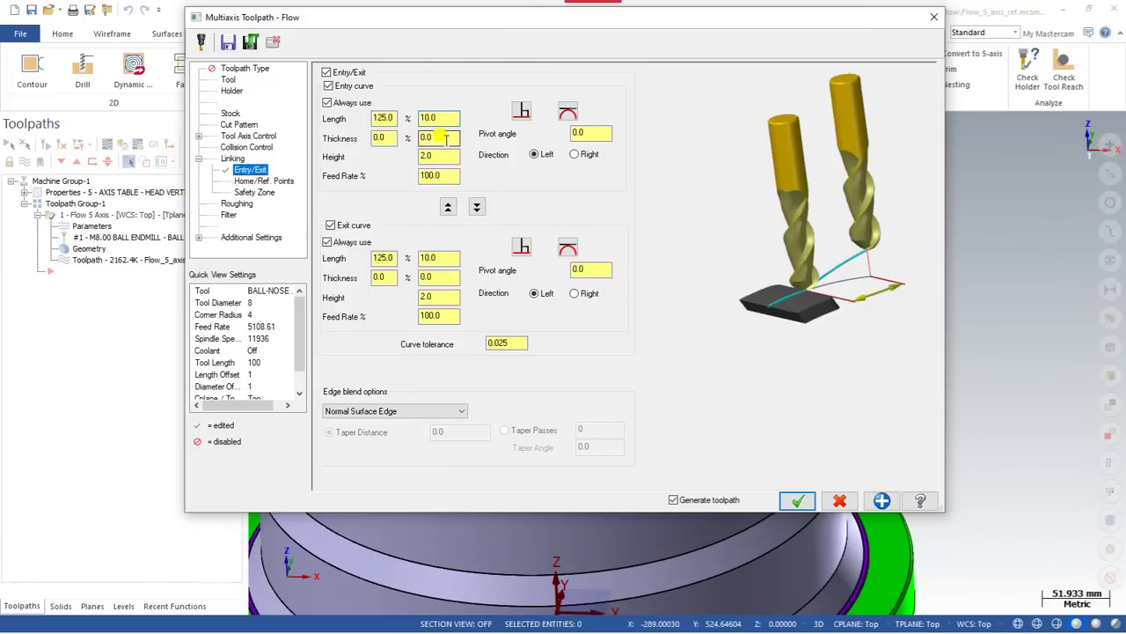
pyautogui.click(431, 138)
pyautogui.click(444, 154)
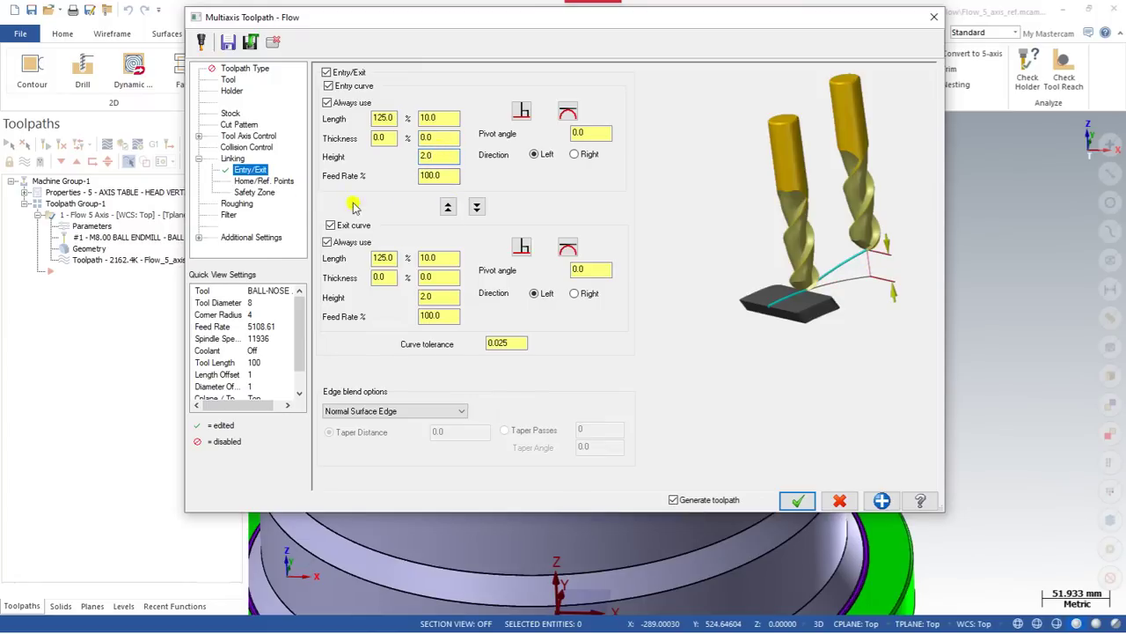
pyautogui.click(797, 500)
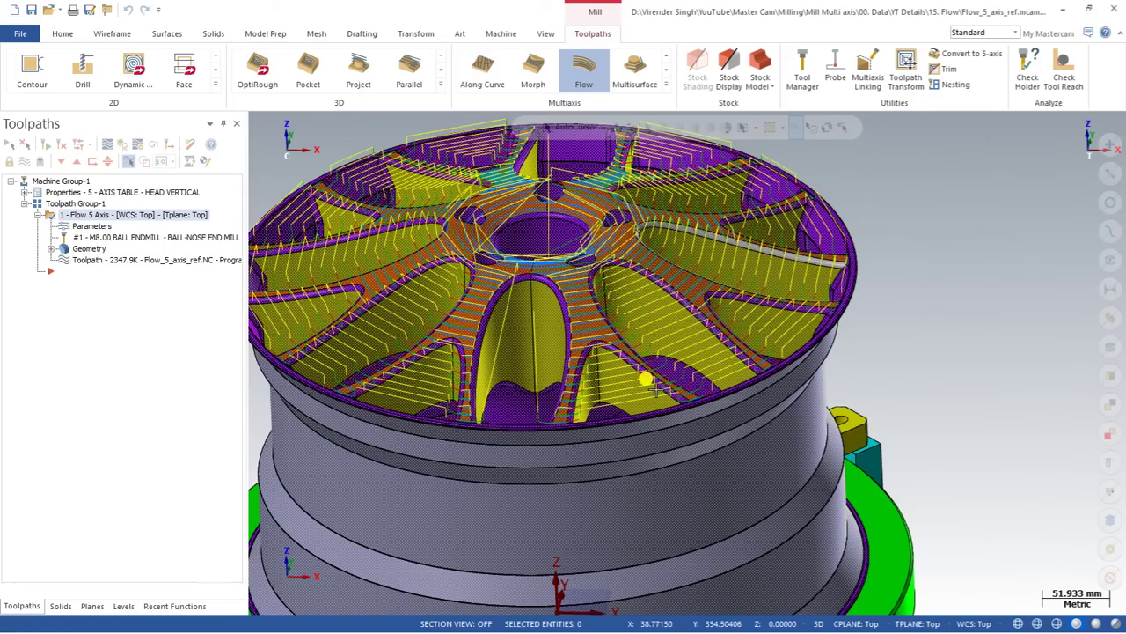
# Check the entry and exit moves on a spoke, turn off depth cuts in the roughing settings and regenerate the toolpath.
pyautogui.scroll(5, 633, 391)
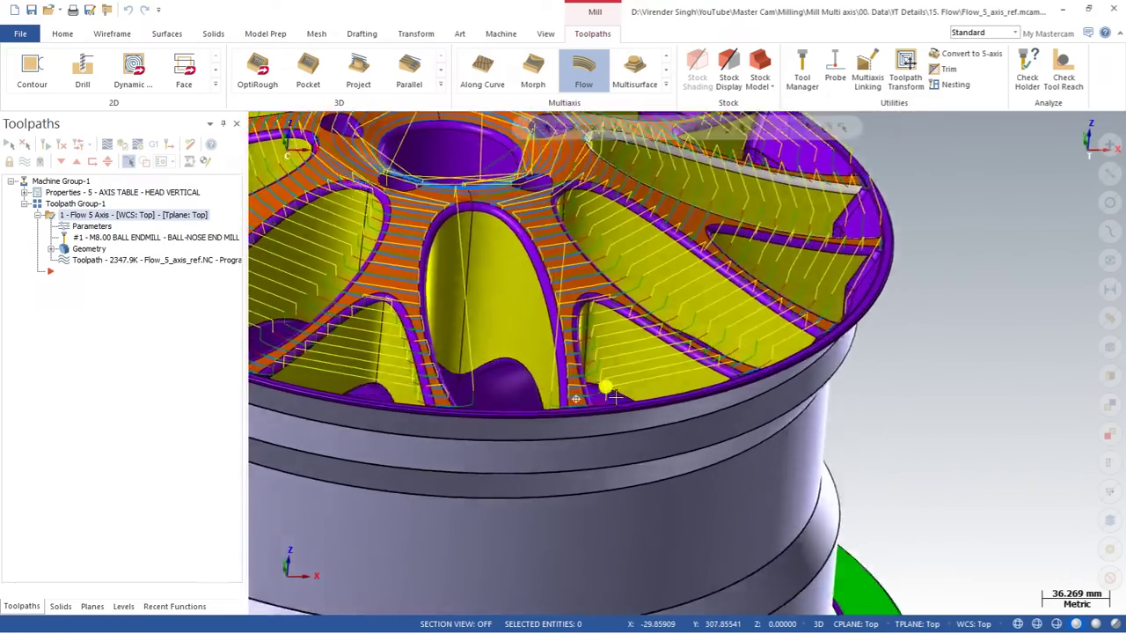
pyautogui.scroll(10, 614, 397)
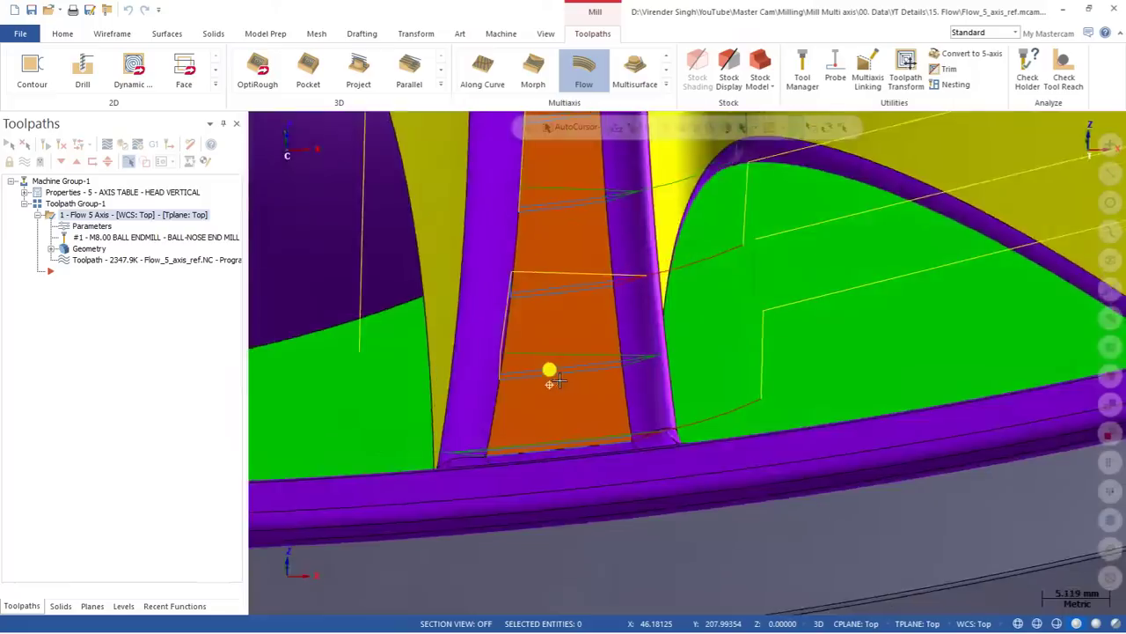
pyautogui.moveTo(560, 380)
pyautogui.mouseDown(button='middle')
pyautogui.moveTo(586, 368)
pyautogui.moveTo(560, 379)
pyautogui.mouseUp(button='middle')
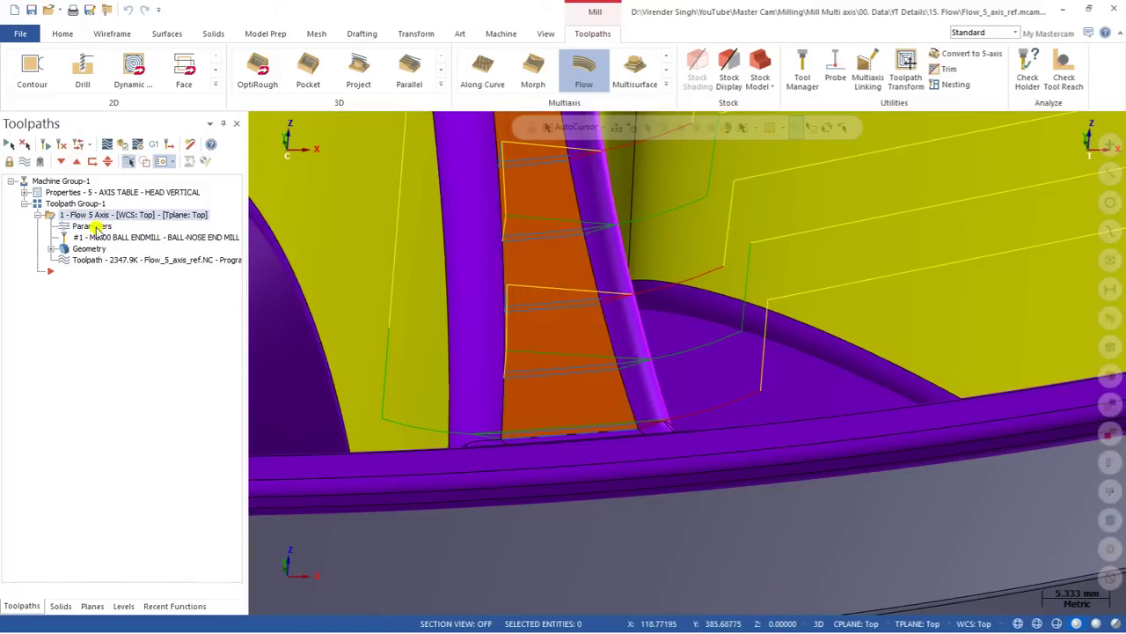
pyautogui.click(95, 227)
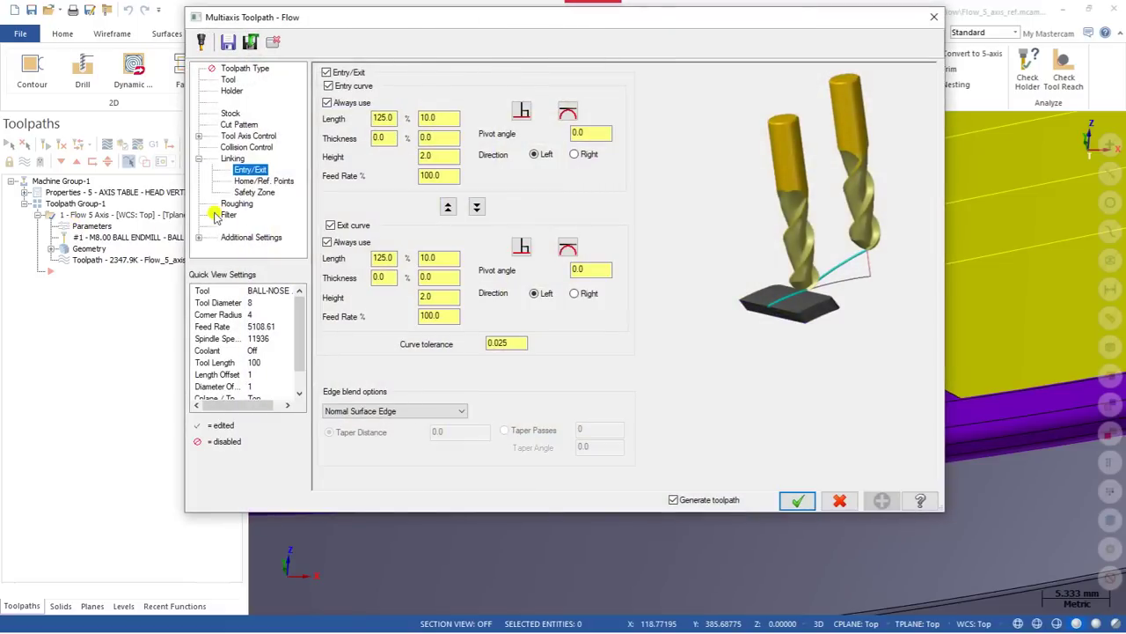
pyautogui.click(232, 205)
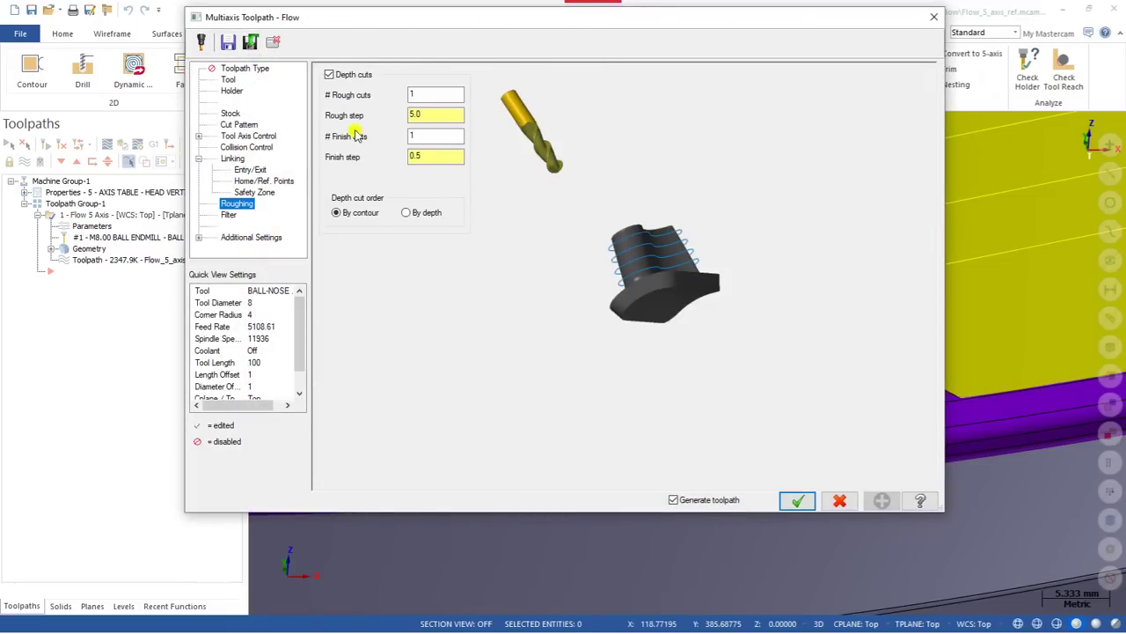
pyautogui.click(331, 75)
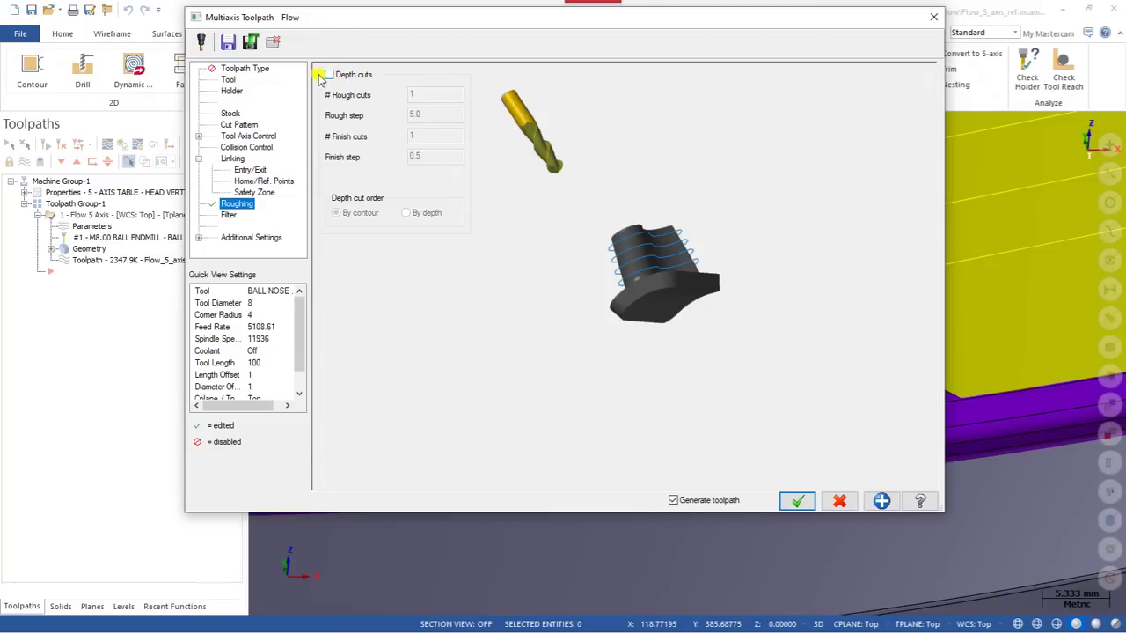
pyautogui.click(796, 499)
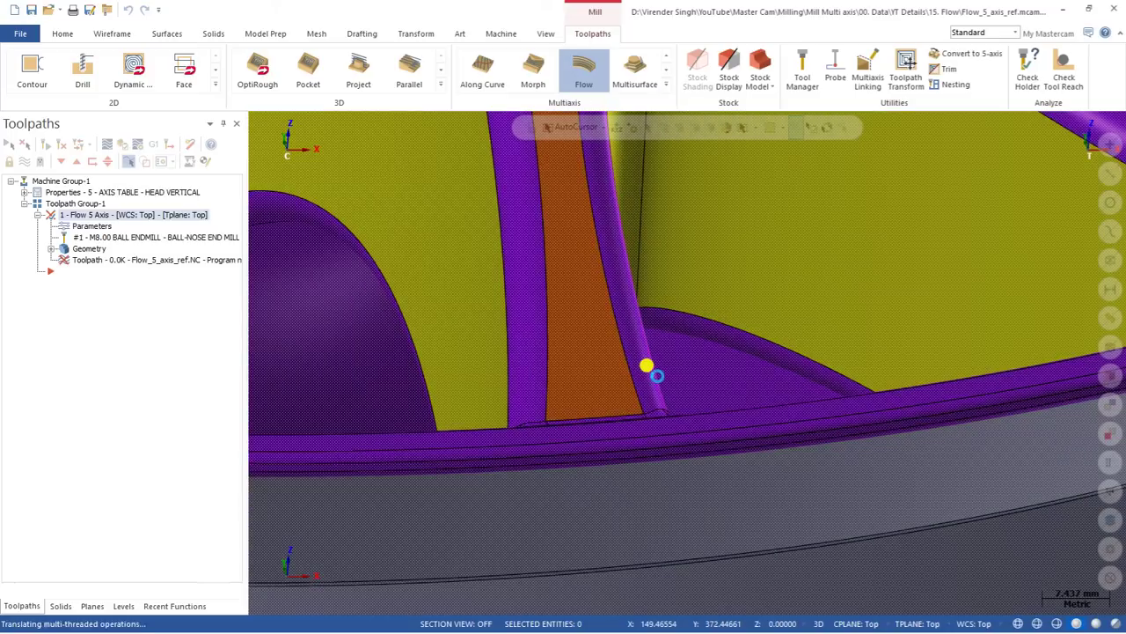
# Backplot the Flow operation over the whole wheel face to check the tool motion, and close the backplot.
pyautogui.scroll(-8, 647, 367)
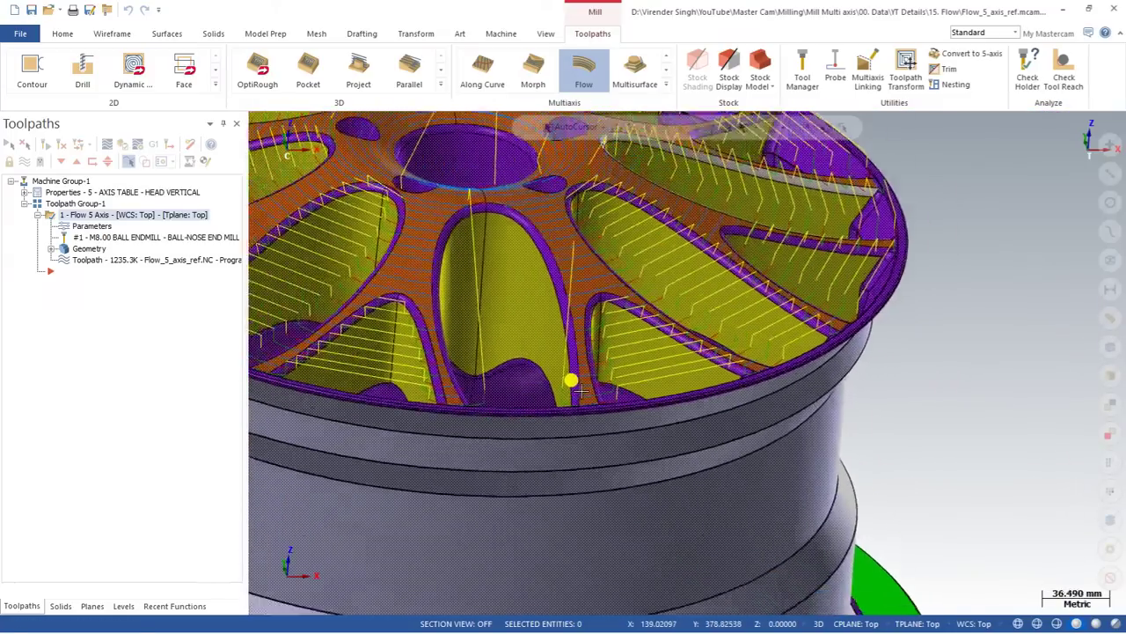
pyautogui.scroll(-3, 579, 391)
pyautogui.moveTo(580, 390); pyautogui.dragTo(519, 281, button='middle')
pyautogui.scroll(2, 509, 262)
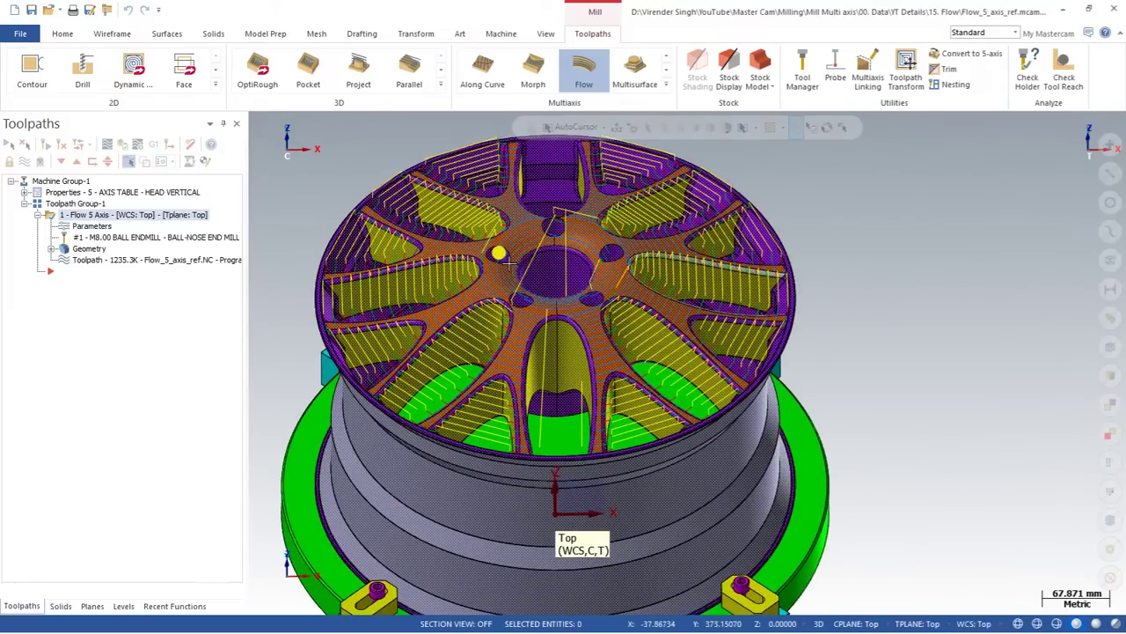
pyautogui.hotkey('alt', 't')
pyautogui.click(107, 145)
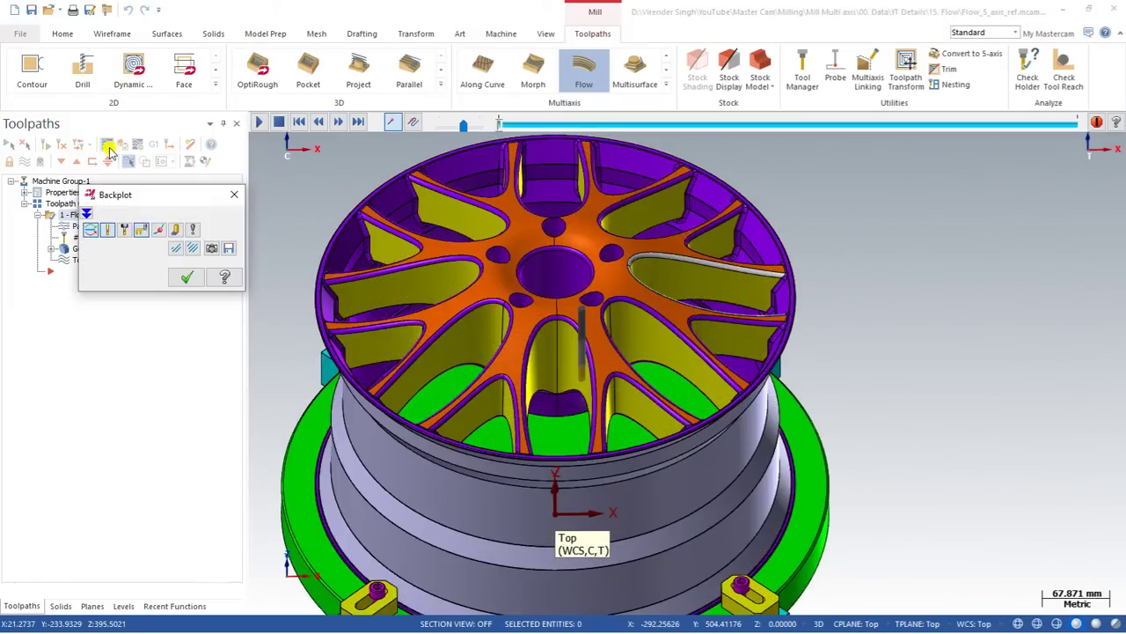
pyautogui.click(260, 123)
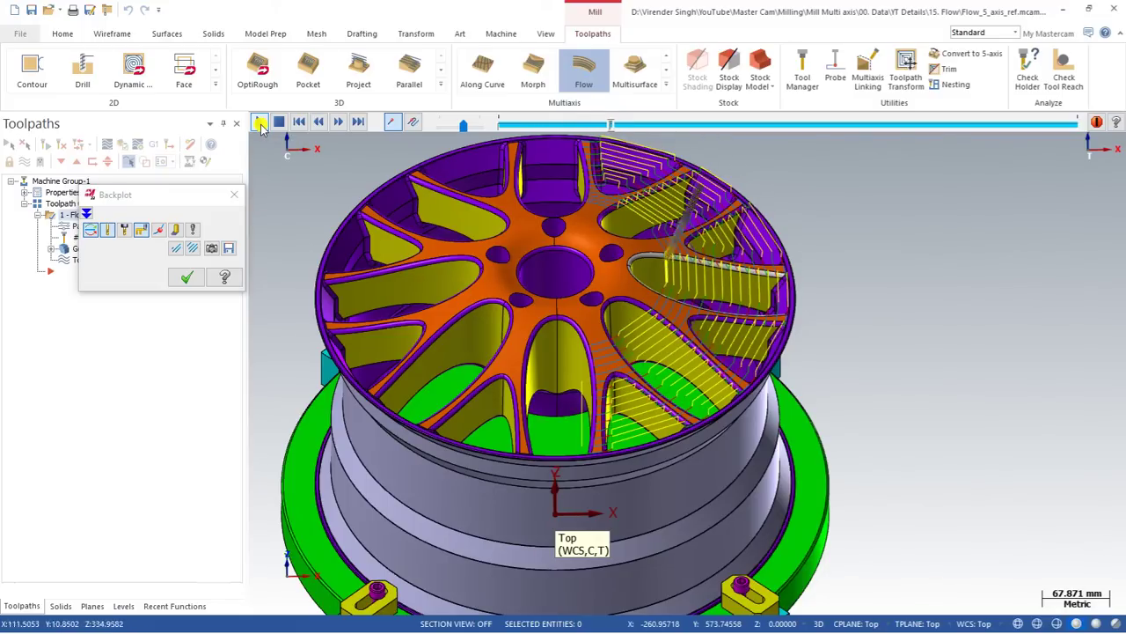
pyautogui.scroll(-1, 502, 216)
pyautogui.scroll(1, 521, 218)
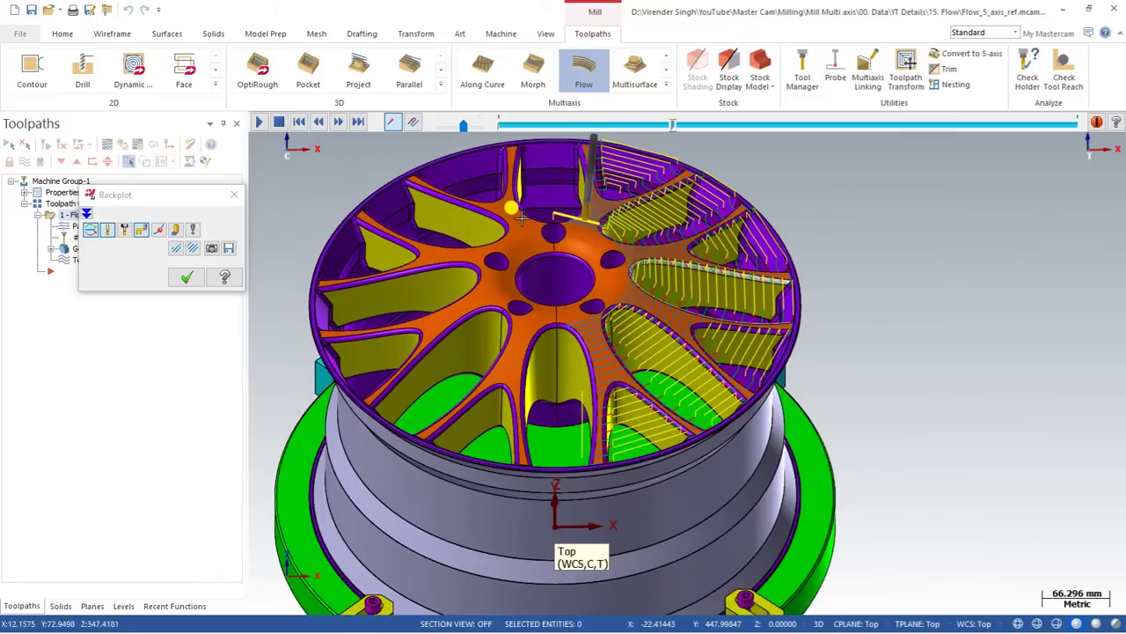
pyautogui.moveTo(521, 218); pyautogui.dragTo(535, 251, button='middle')
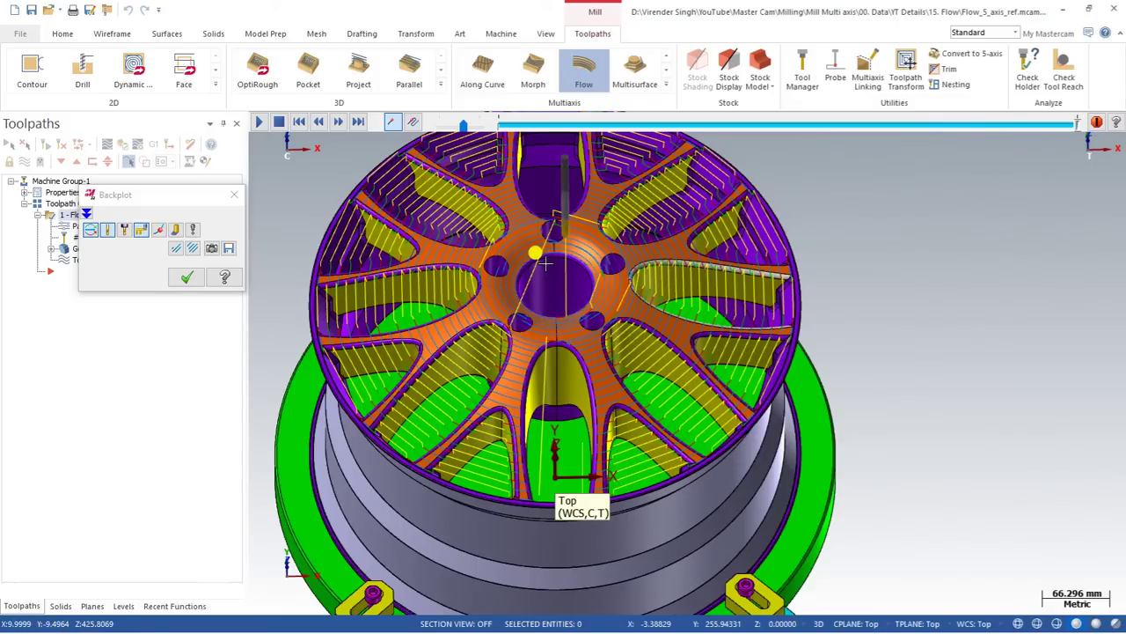
pyautogui.press('Return')
pyautogui.scroll(-2, 545, 260)
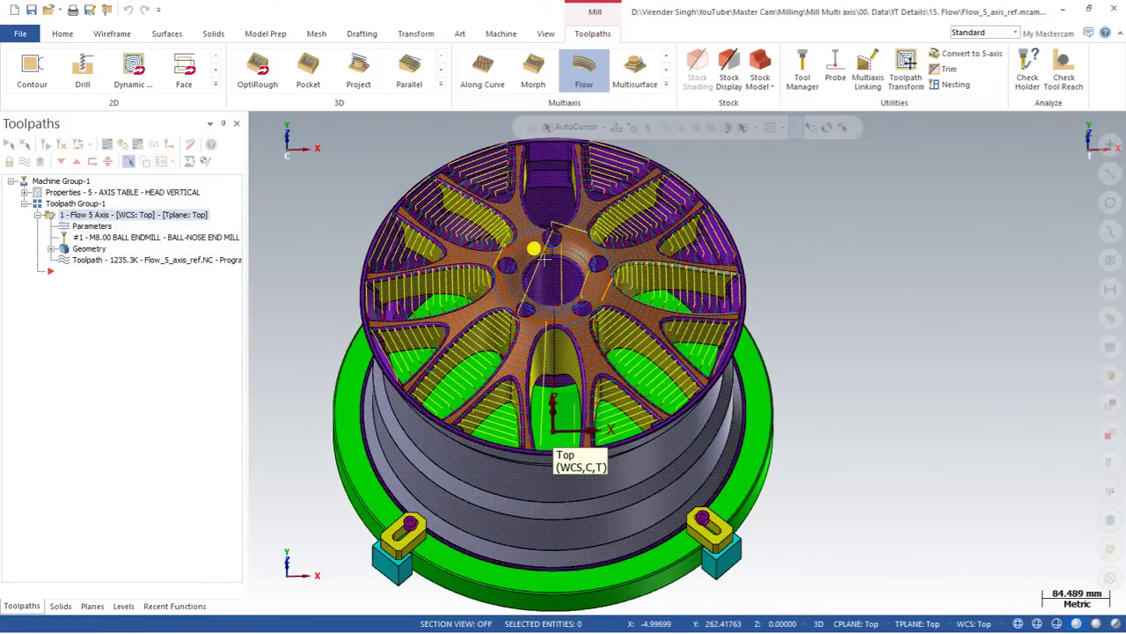
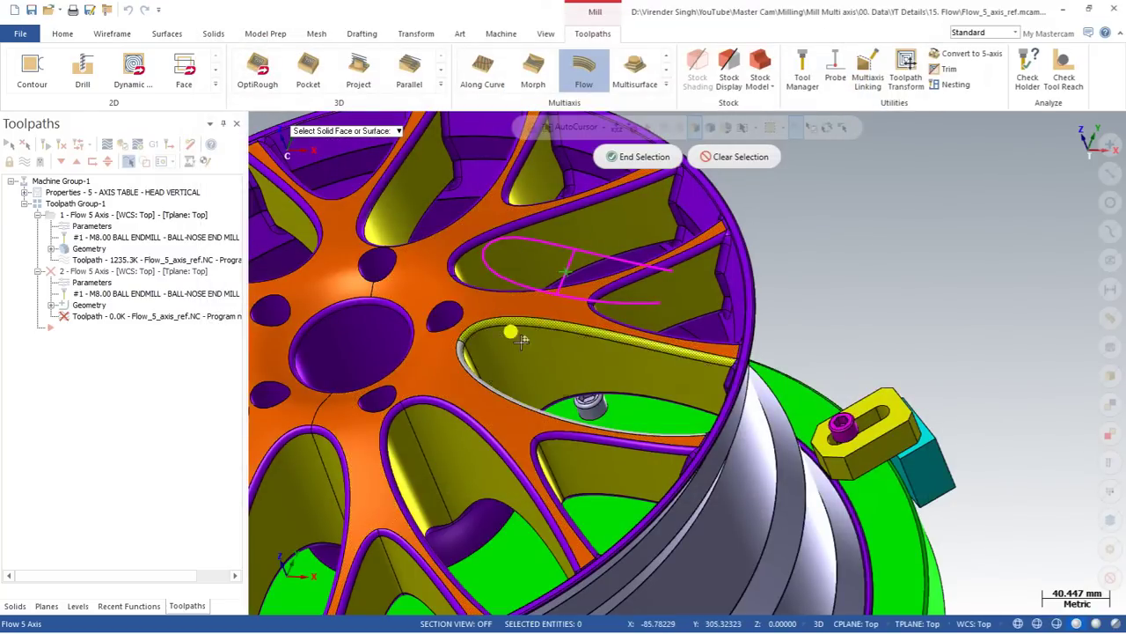
# Confirm the selected edge fillet faces around one spoke opening for the second Flow toolpath, flip the cut direction and accept the flowline data.
pyautogui.moveTo(511, 329); pyautogui.dragTo(485, 390, button='middle')
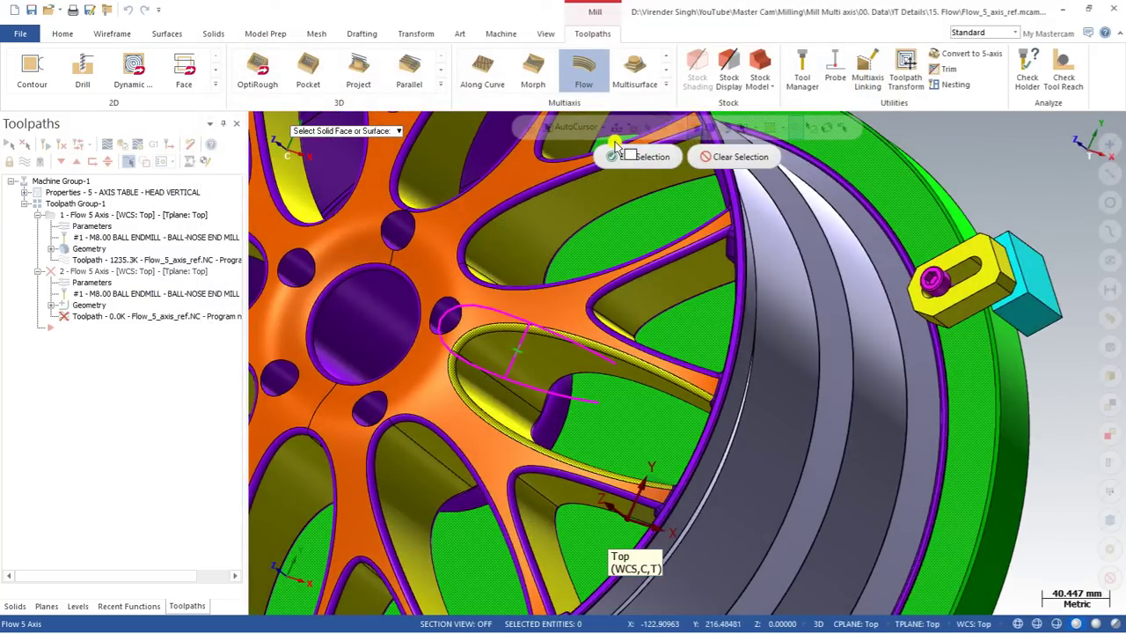
pyautogui.click(613, 157)
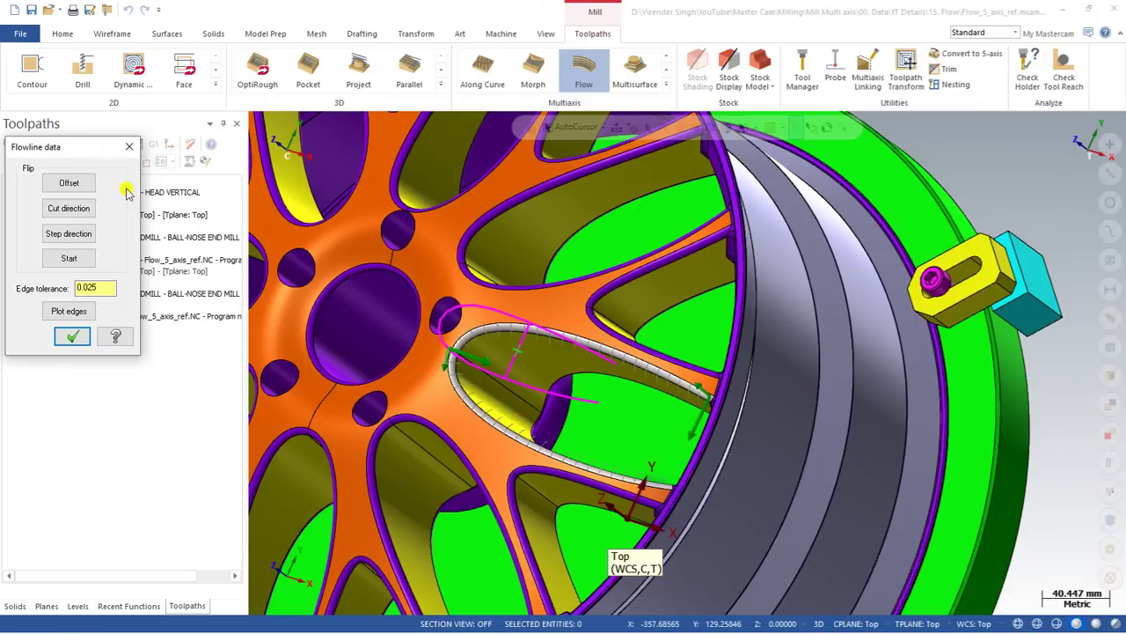
pyautogui.click(75, 214)
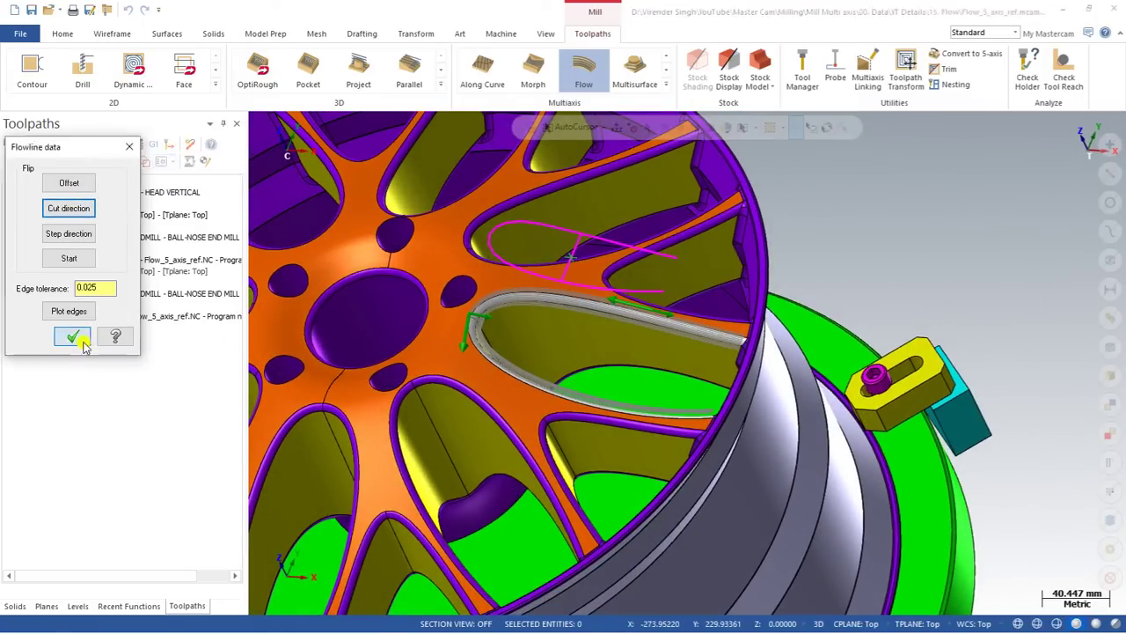
pyautogui.click(72, 336)
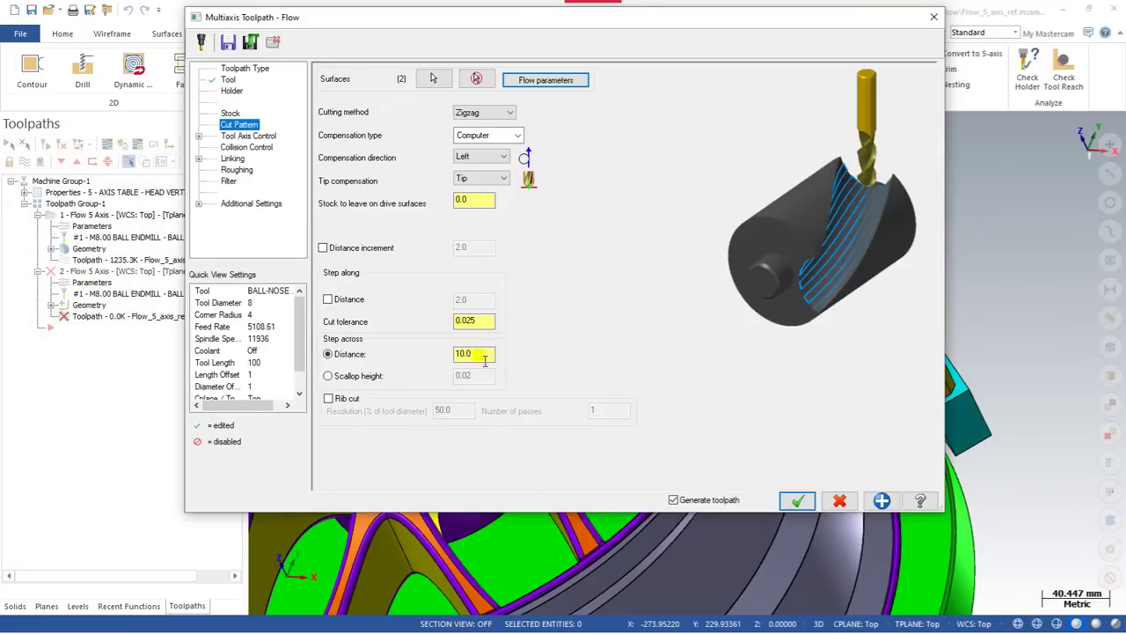
# Set the fillet Flow step-across distance to 1, control the tool axis from the point above the spoke opening, and generate the toolpath.
pyautogui.click(411, 358)
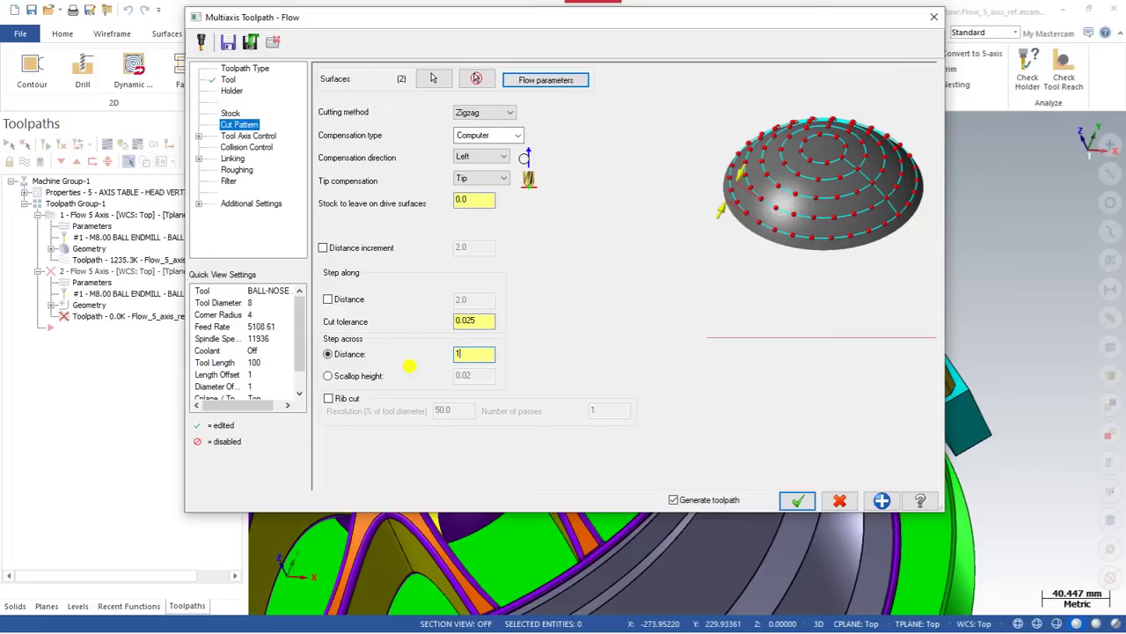
pyautogui.click(230, 136)
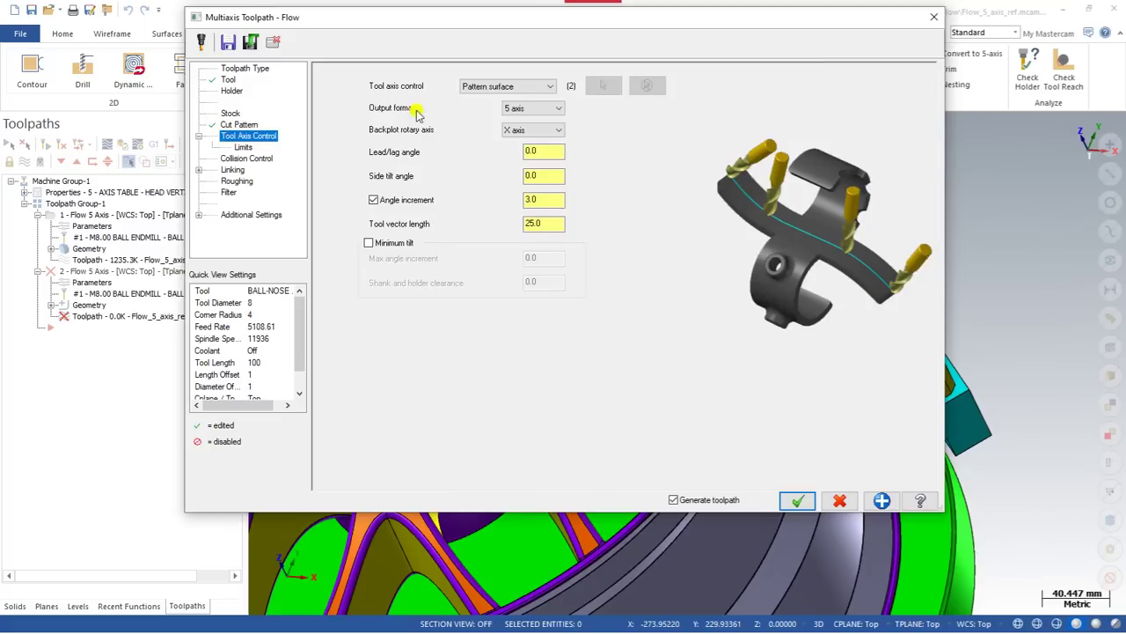
pyautogui.click(475, 92)
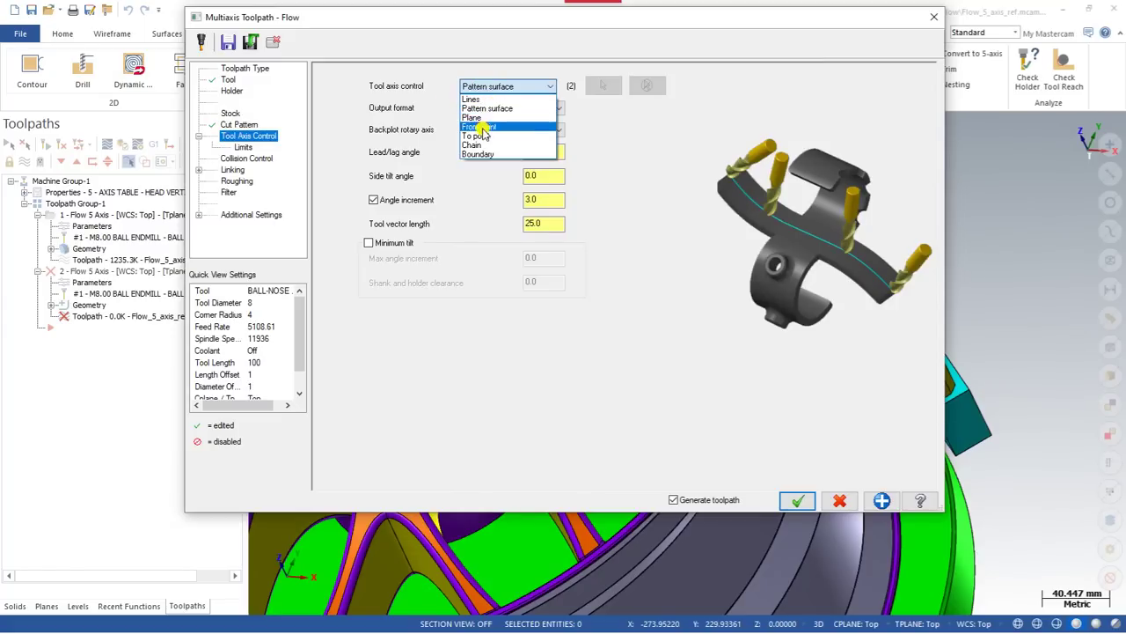
pyautogui.click(486, 128)
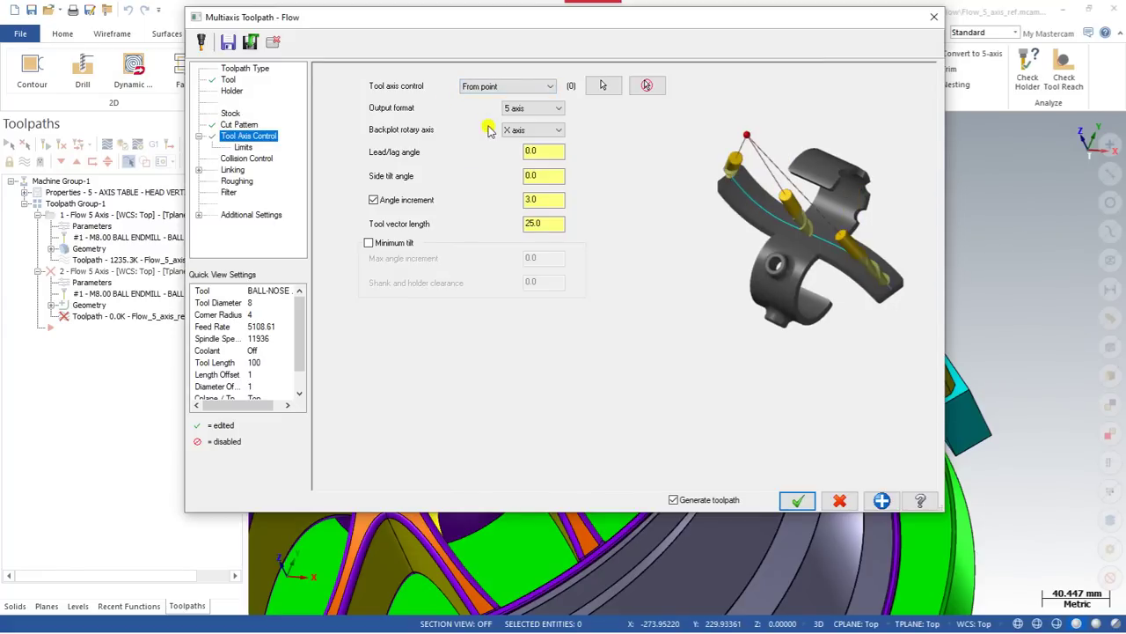
pyautogui.click(603, 85)
pyautogui.click(571, 254)
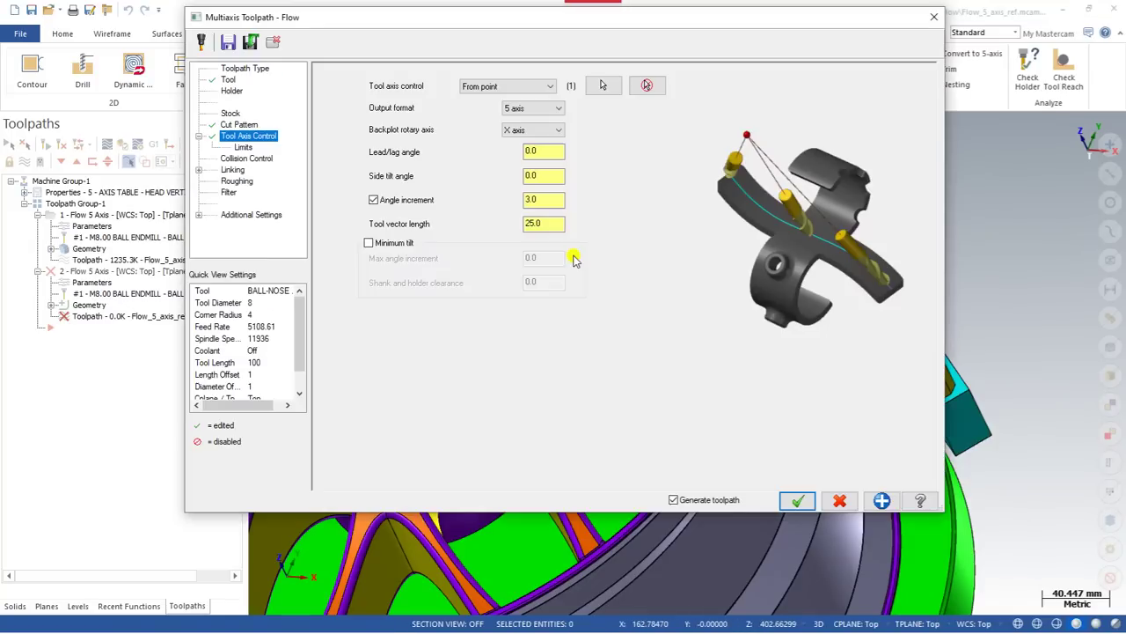
pyautogui.click(247, 158)
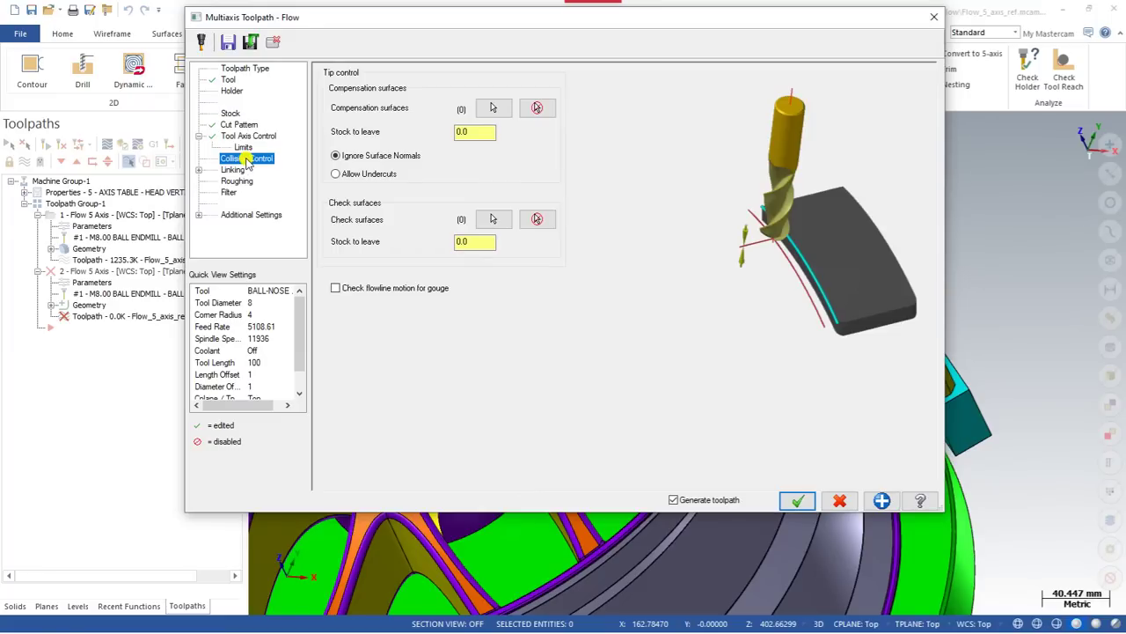
pyautogui.click(797, 500)
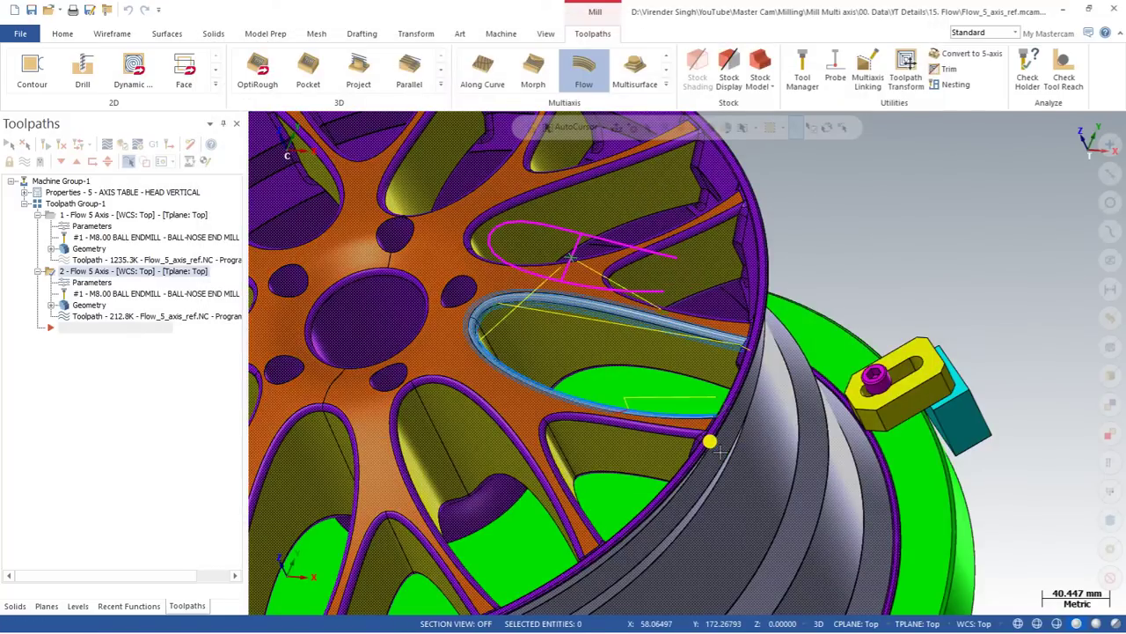
# Backplot the fillet Flow operation around the spoke opening, check the tool tilt and the entry and exit moves, and close the backplot.
pyautogui.moveTo(720, 450)
pyautogui.mouseDown(button='middle')
pyautogui.moveTo(594, 316)
pyautogui.moveTo(604, 281)
pyautogui.moveTo(618, 293)
pyautogui.mouseUp(button='middle')
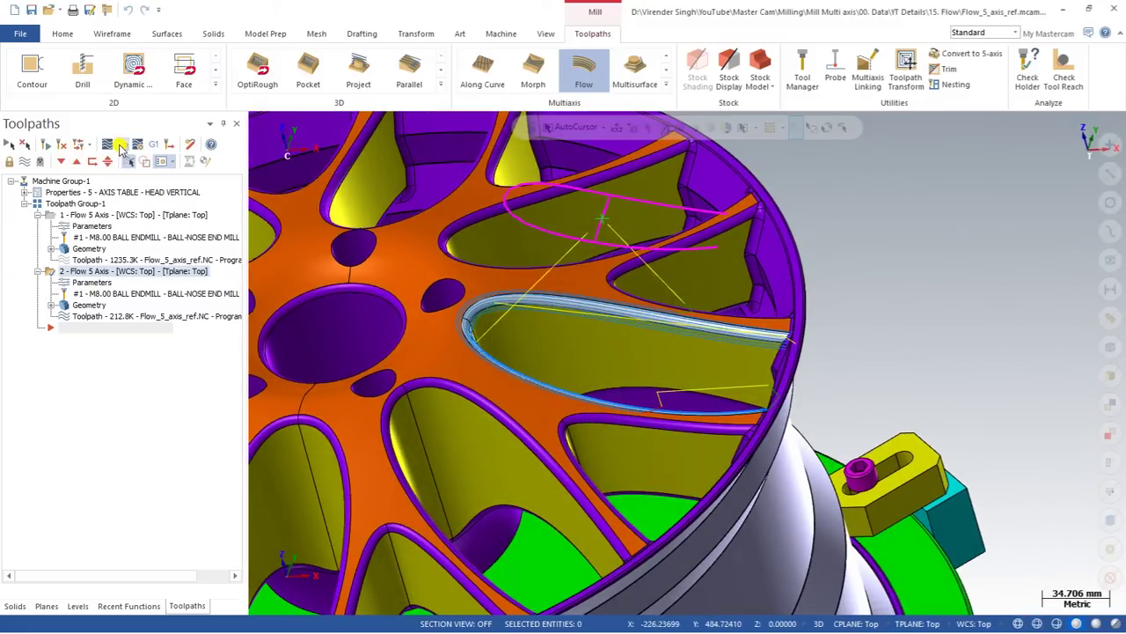
pyautogui.click(122, 145)
pyautogui.click(259, 121)
pyautogui.scroll(2, 493, 339)
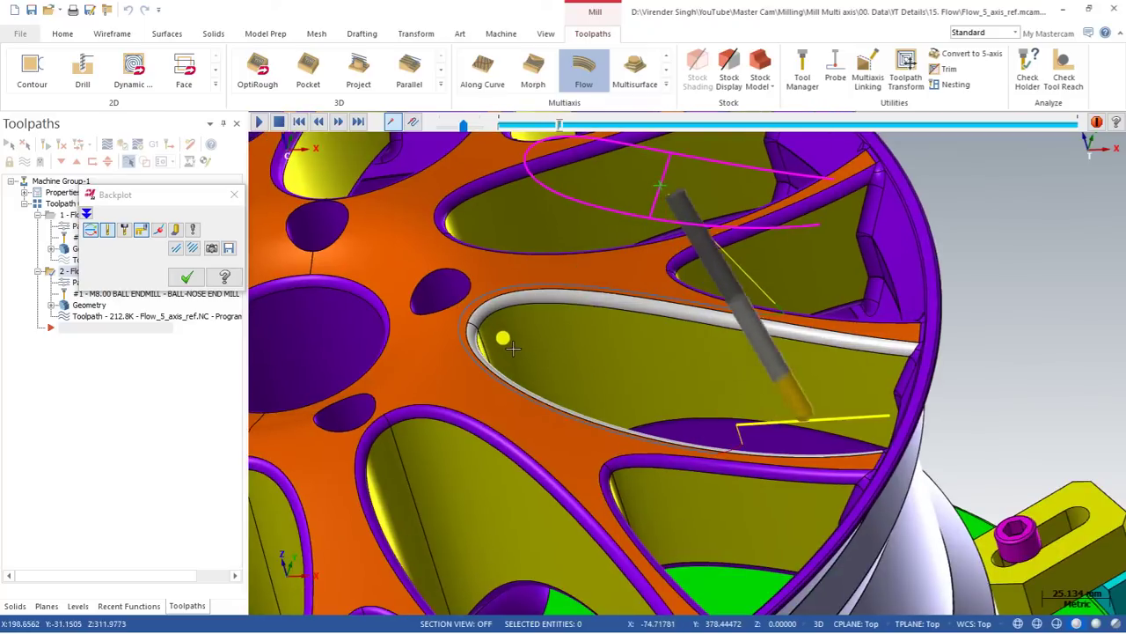
pyautogui.moveTo(513, 374); pyautogui.dragTo(436, 390, button='middle')
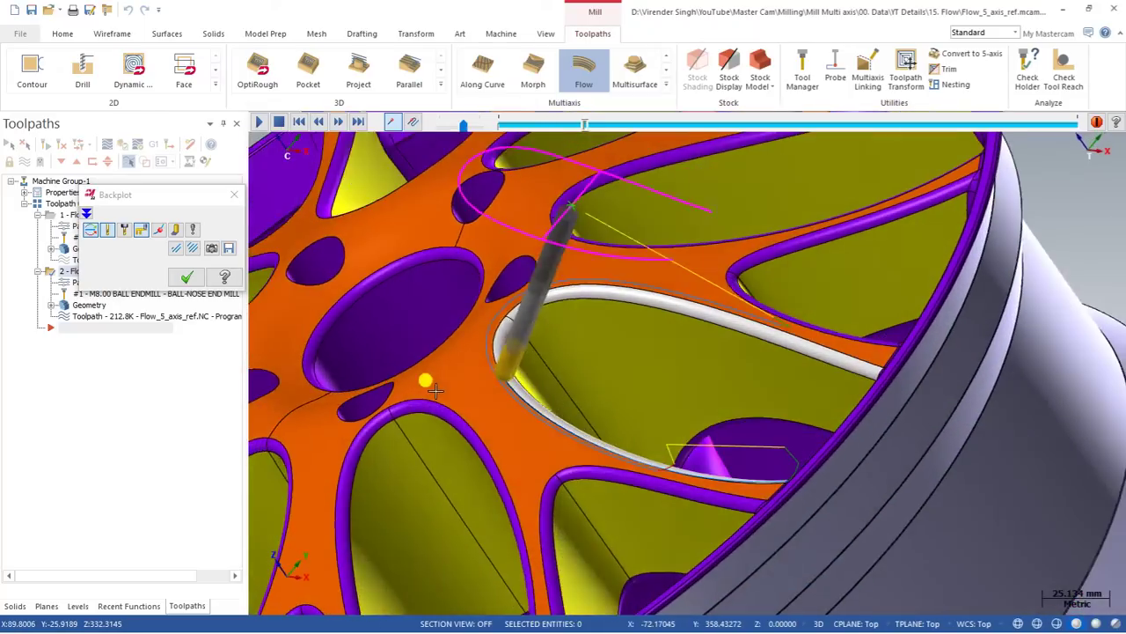
pyautogui.scroll(2, 498, 381)
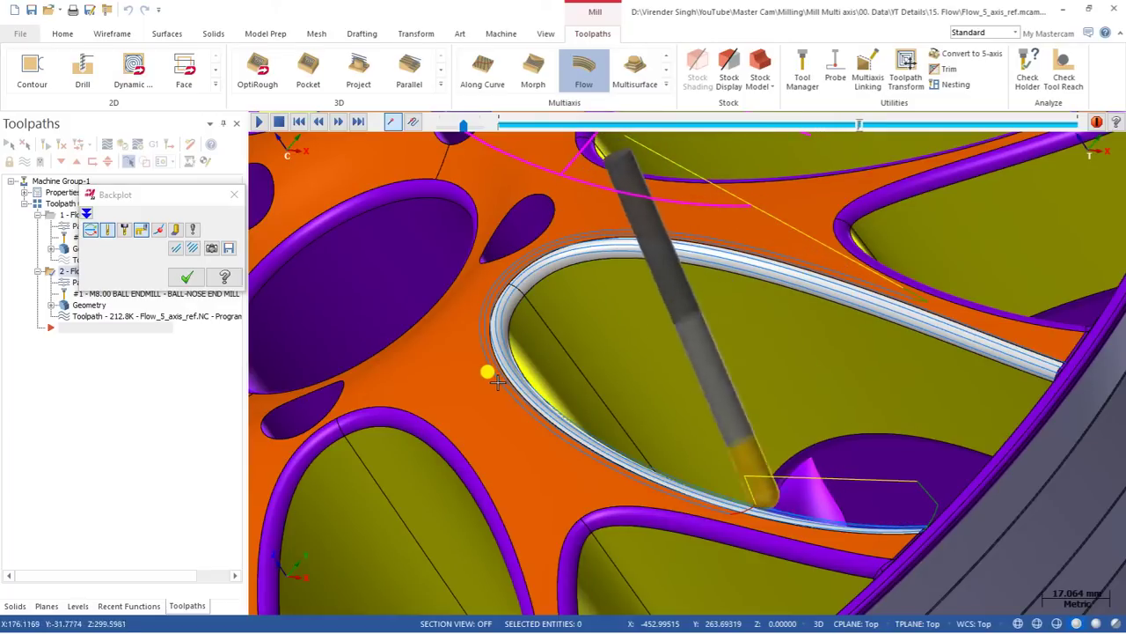
pyautogui.scroll(-1, 578, 390)
pyautogui.scroll(-1, 578, 390)
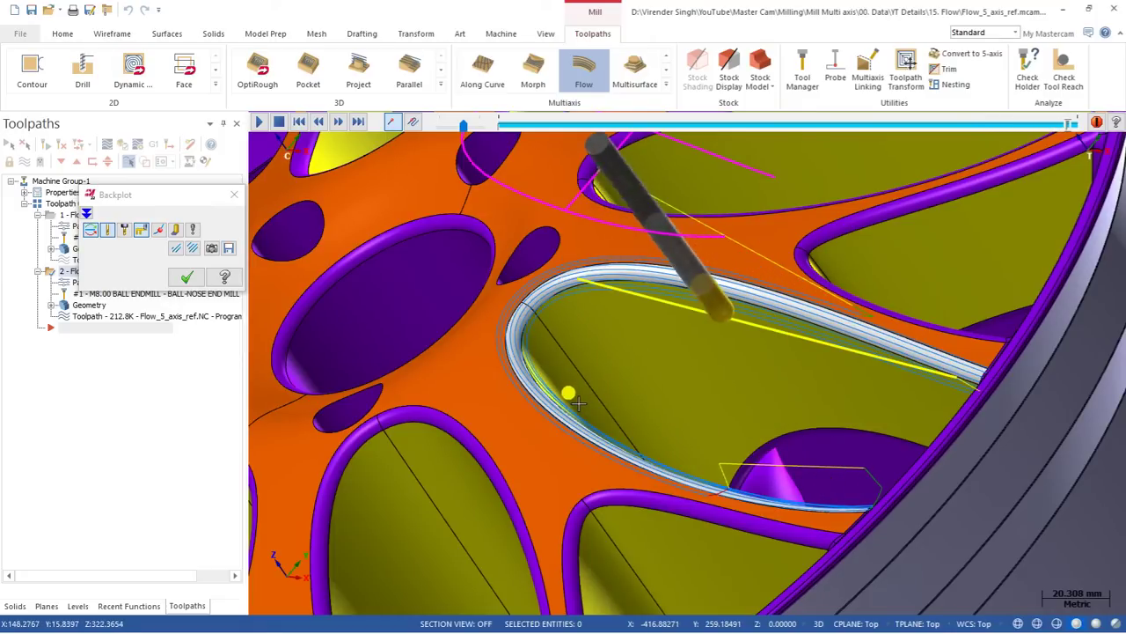
pyautogui.moveTo(578, 403); pyautogui.dragTo(543, 403, button='middle')
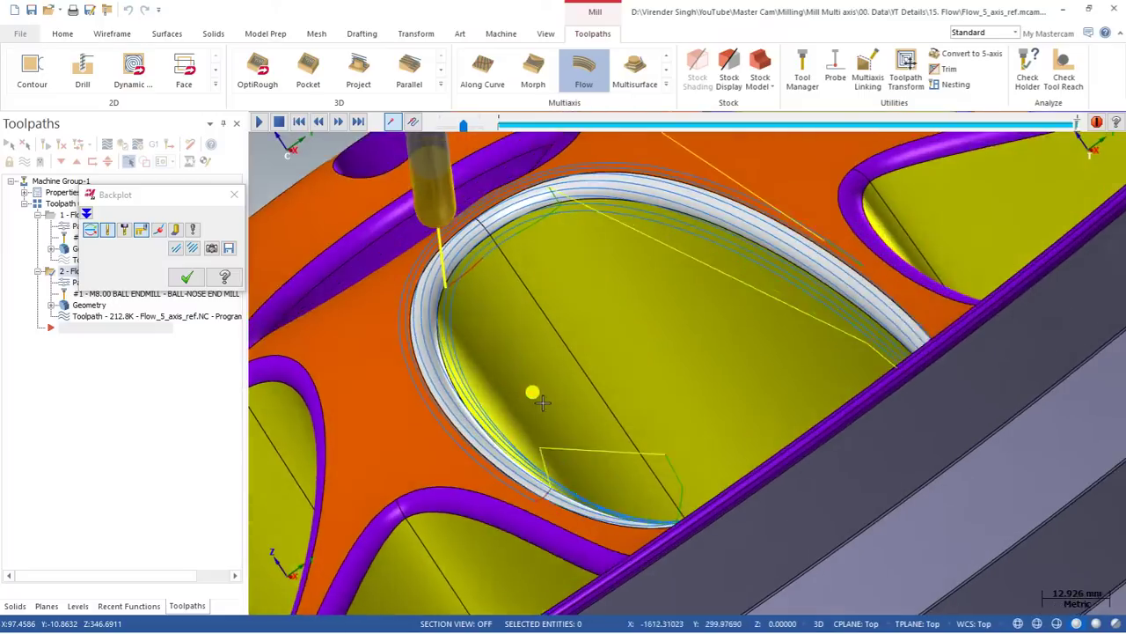
pyautogui.scroll(5, 543, 403)
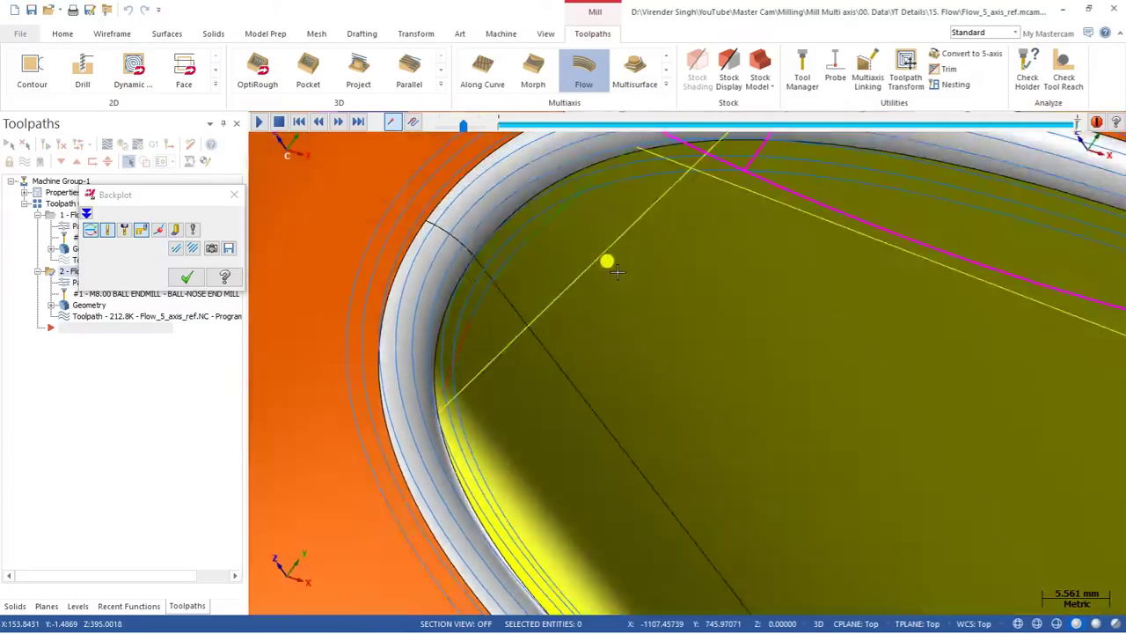
pyautogui.moveTo(616, 271); pyautogui.dragTo(584, 150, button='middle')
pyautogui.click(187, 277)
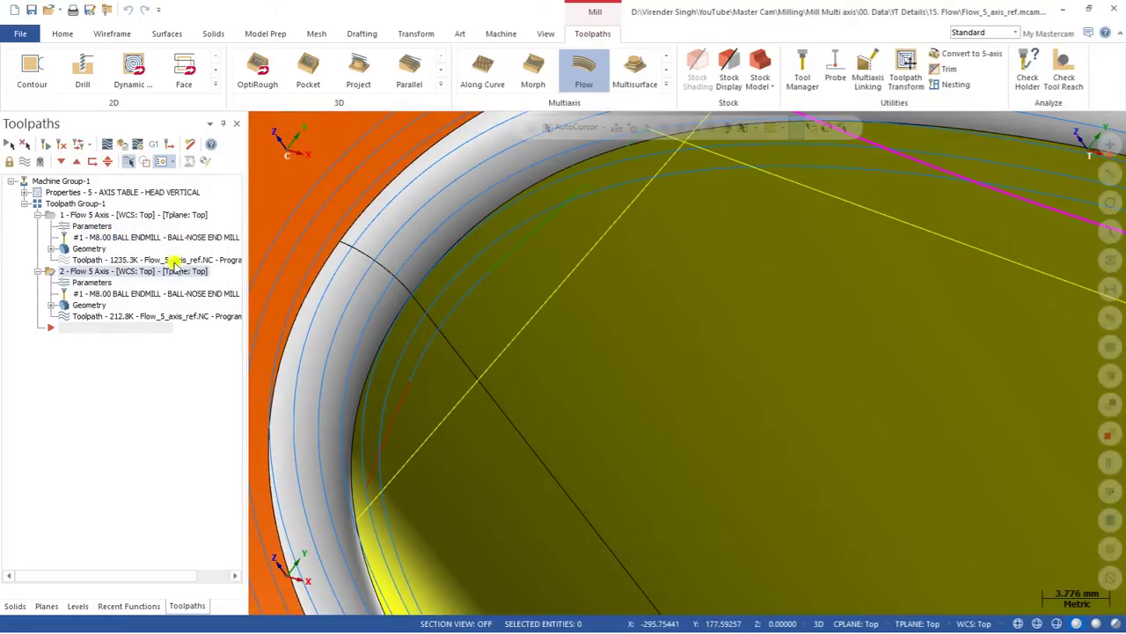
# Turn off Always use for both the entry curve and the exit curve of the fillet Flow operation.
pyautogui.click(95, 286)
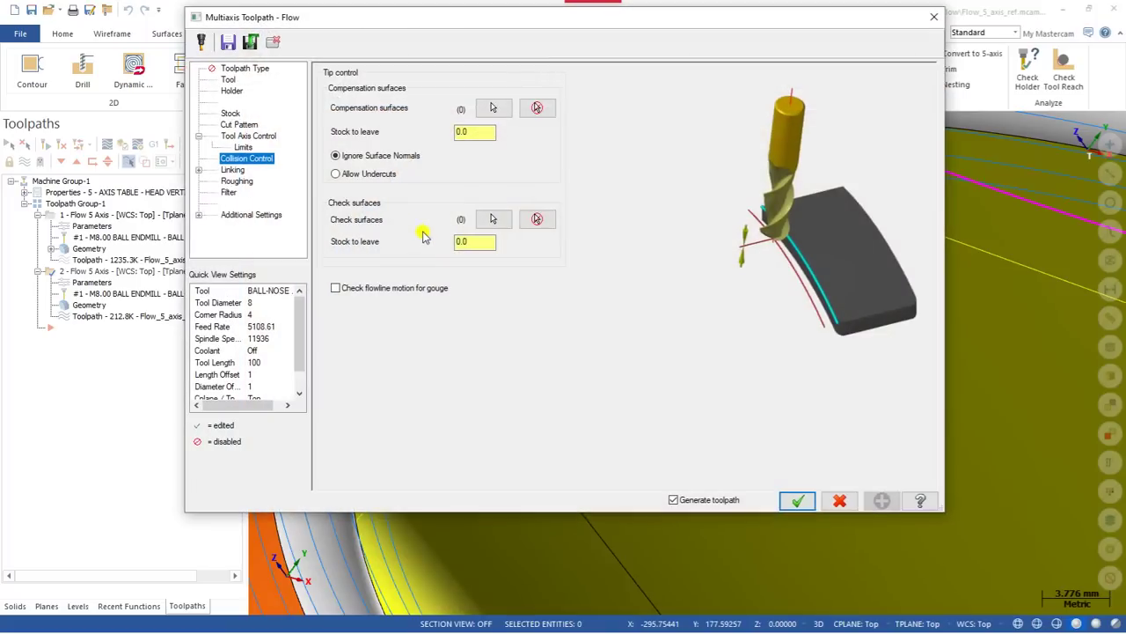
pyautogui.click(233, 169)
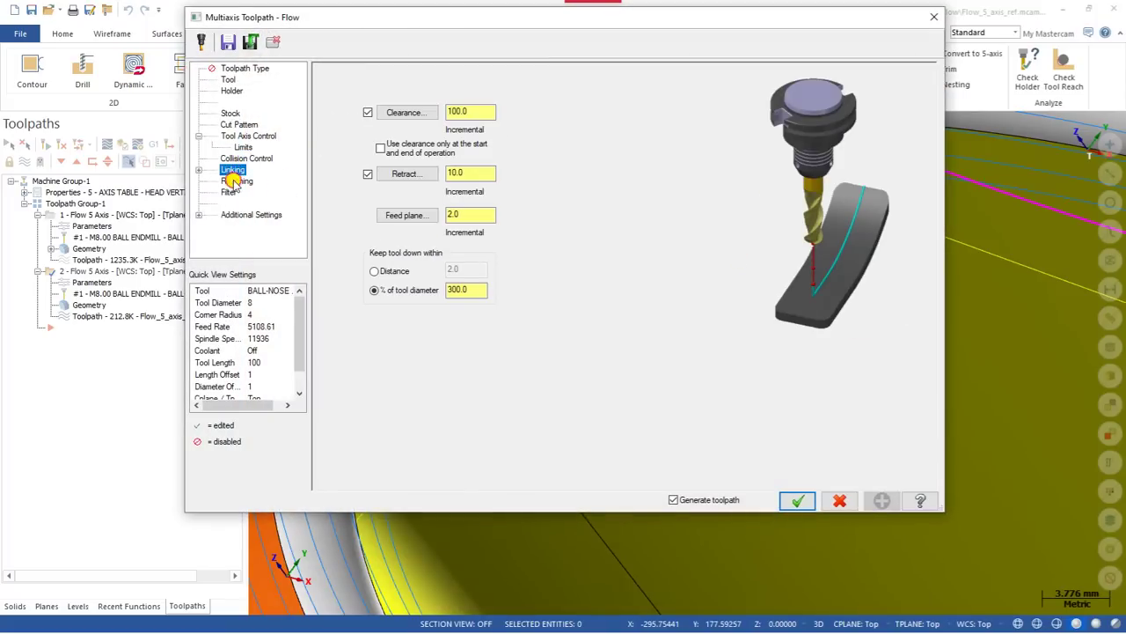
pyautogui.click(233, 181)
pyautogui.click(199, 169)
pyautogui.click(249, 180)
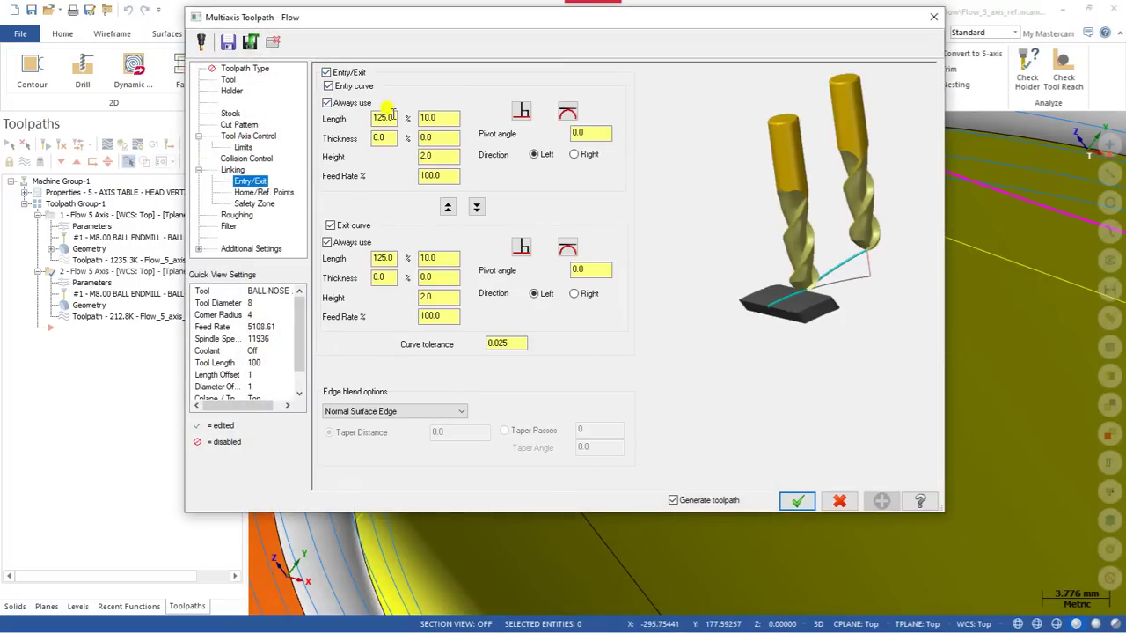
pyautogui.click(437, 117)
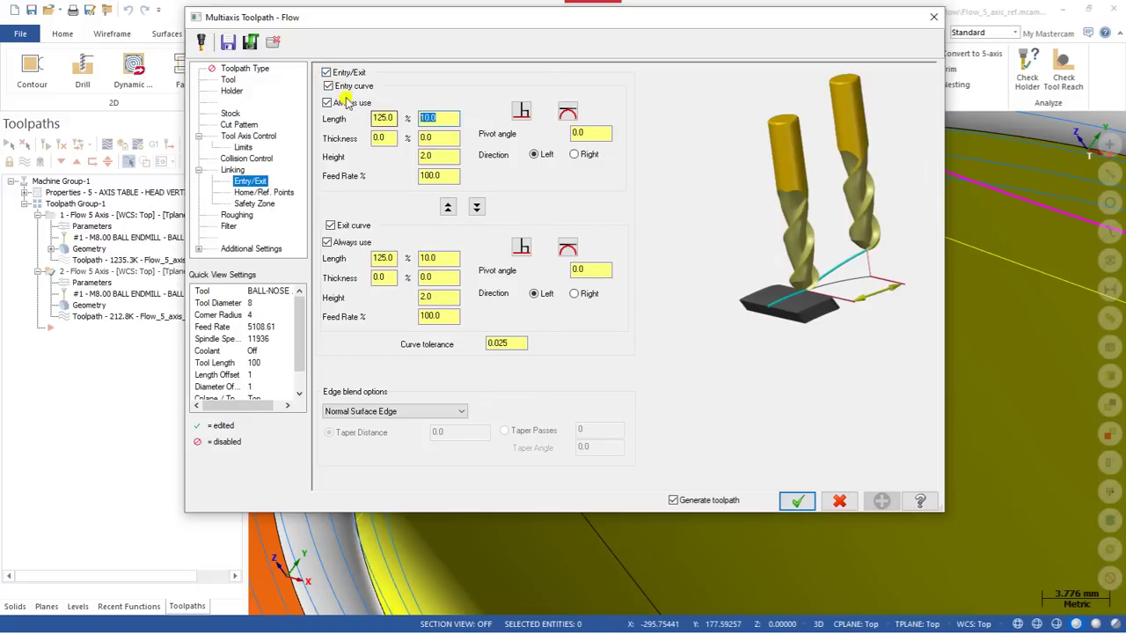
pyautogui.click(326, 73)
pyautogui.click(326, 73)
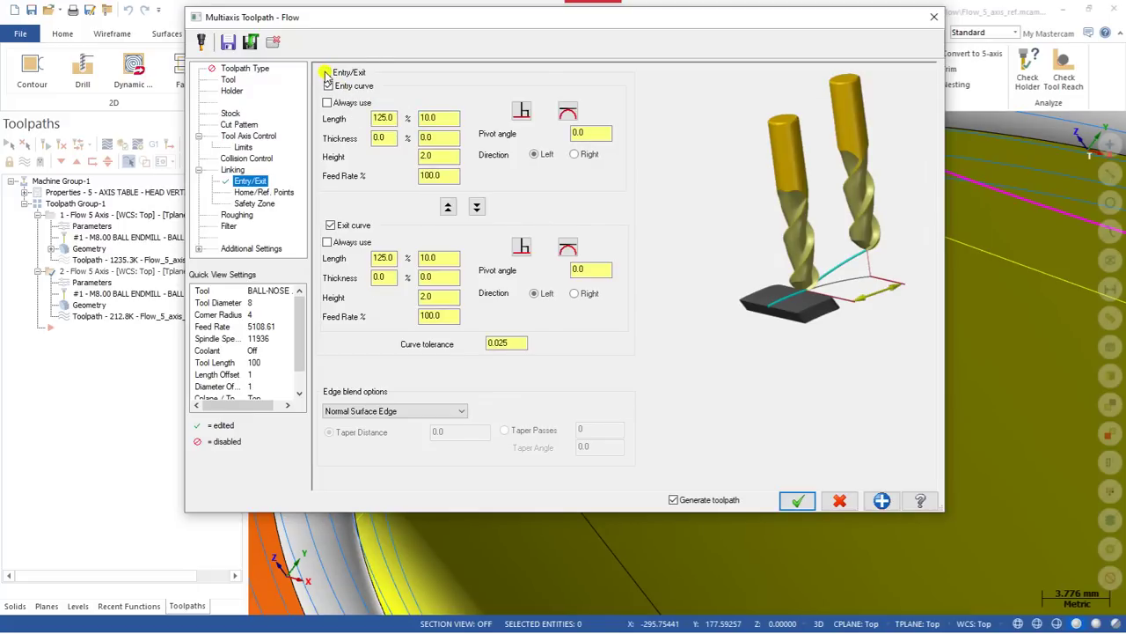
# Select the spoke opening's two side wall faces as check surfaces in the collision control and regenerate the fillet toolpath.
pyautogui.click(242, 158)
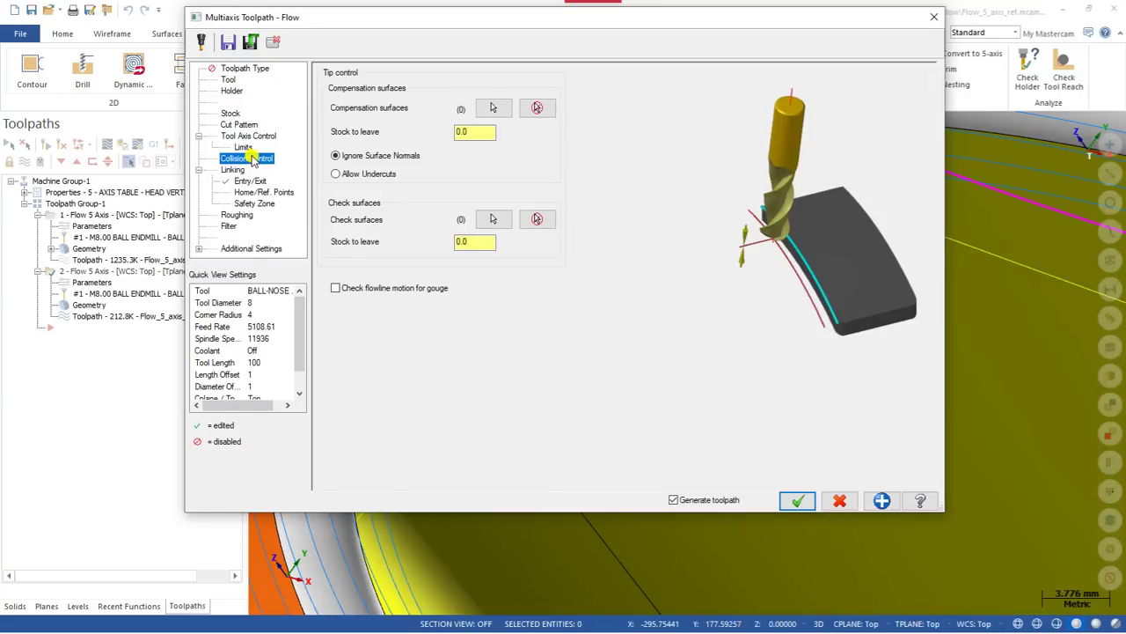
pyautogui.click(493, 219)
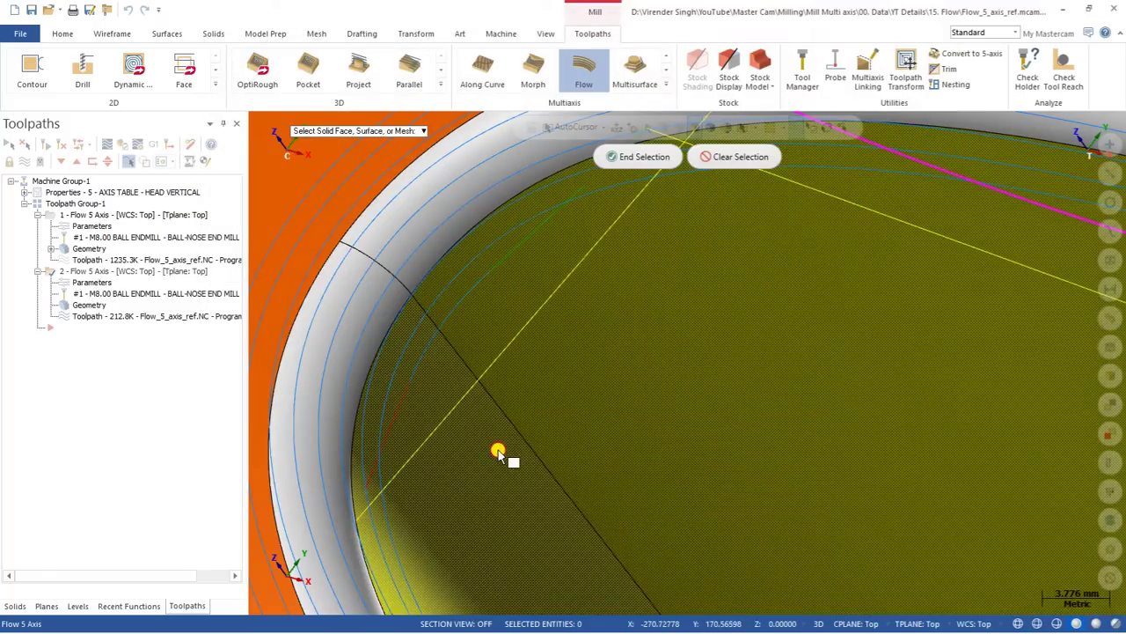
pyautogui.click(644, 157)
pyautogui.click(796, 500)
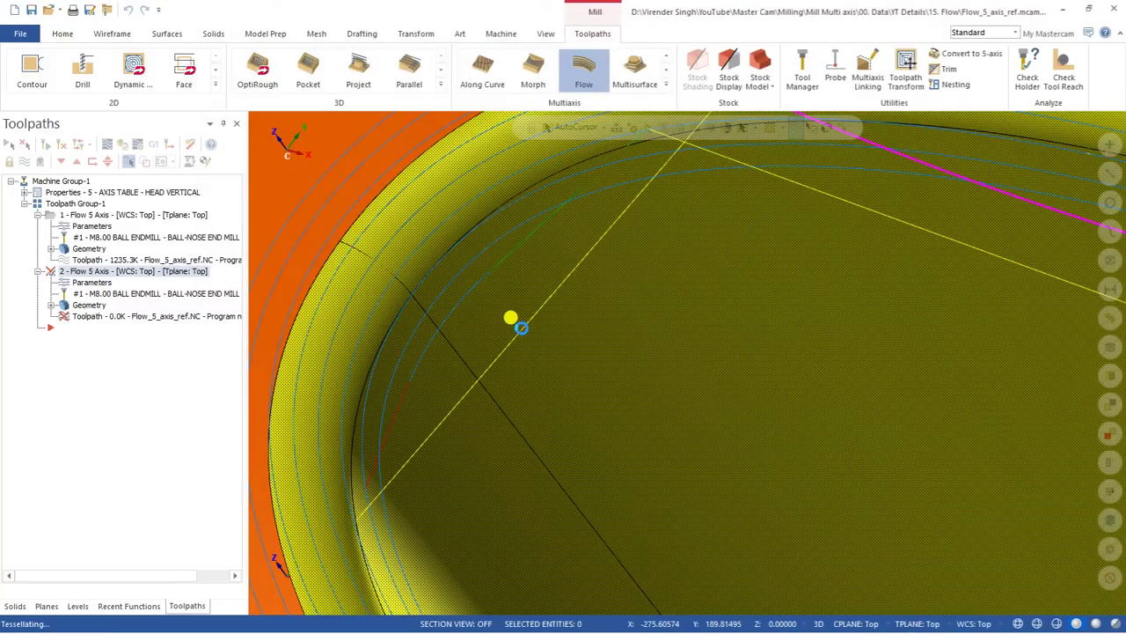
pyautogui.moveTo(520, 317)
pyautogui.mouseDown(button='middle')
pyautogui.moveTo(547, 373)
pyautogui.moveTo(547, 326)
pyautogui.moveTo(522, 290)
pyautogui.moveTo(475, 286)
pyautogui.moveTo(464, 301)
pyautogui.mouseUp(button='middle')
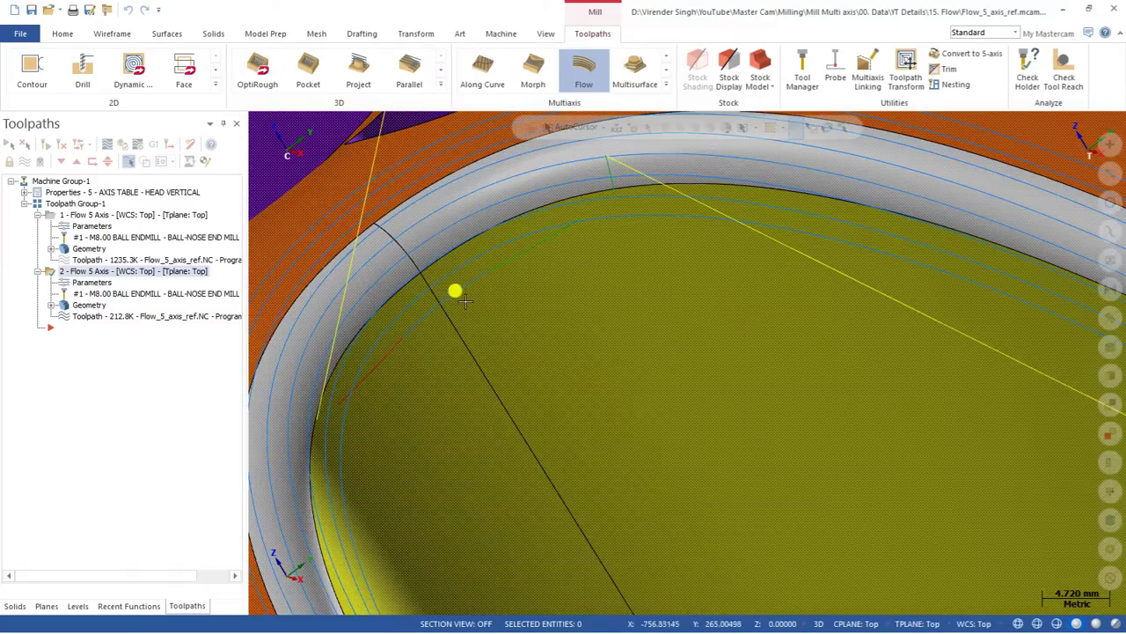
# Turn Always use back on for the entry and exit curves, disable Entry/Exit altogether and regenerate the fillet toolpath.
pyautogui.click(83, 283)
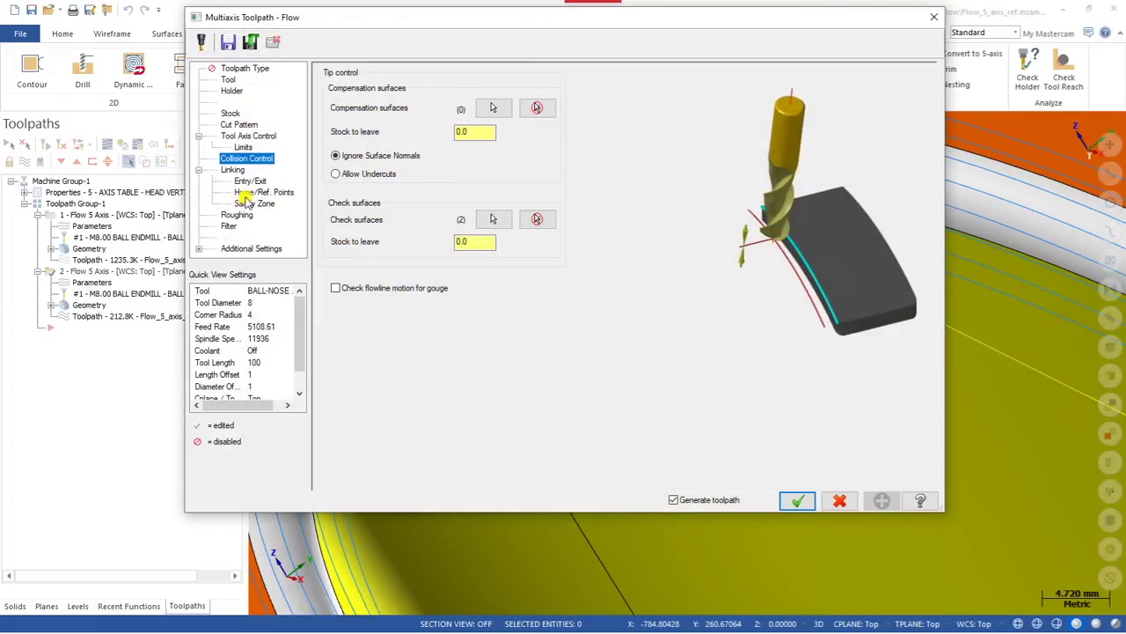
pyautogui.click(251, 181)
pyautogui.click(386, 117)
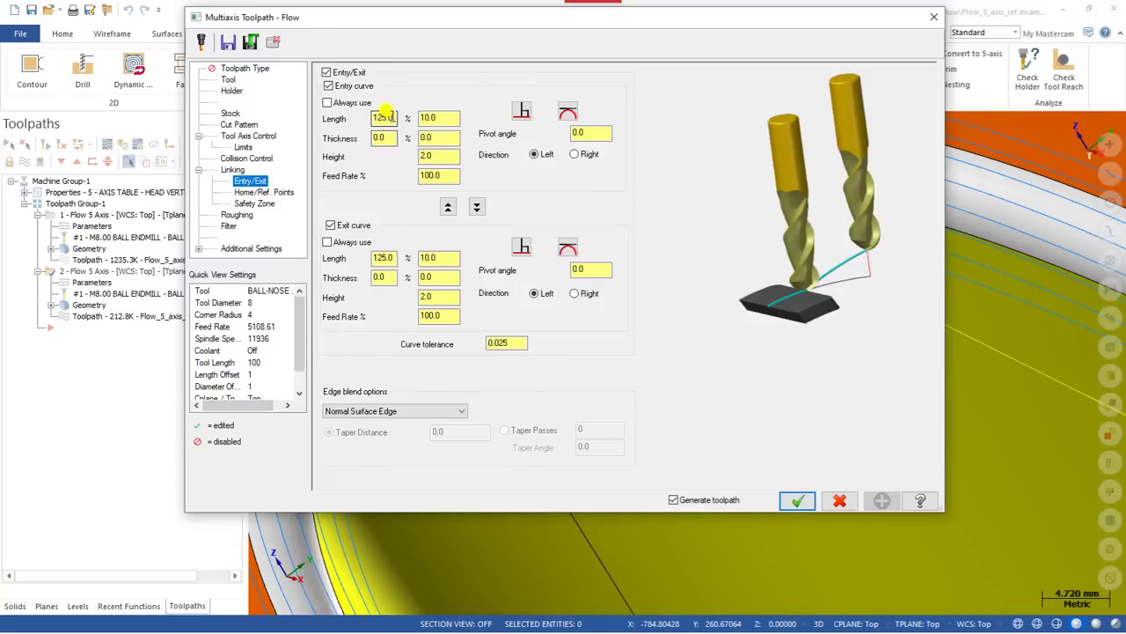
pyautogui.click(328, 103)
pyautogui.click(328, 242)
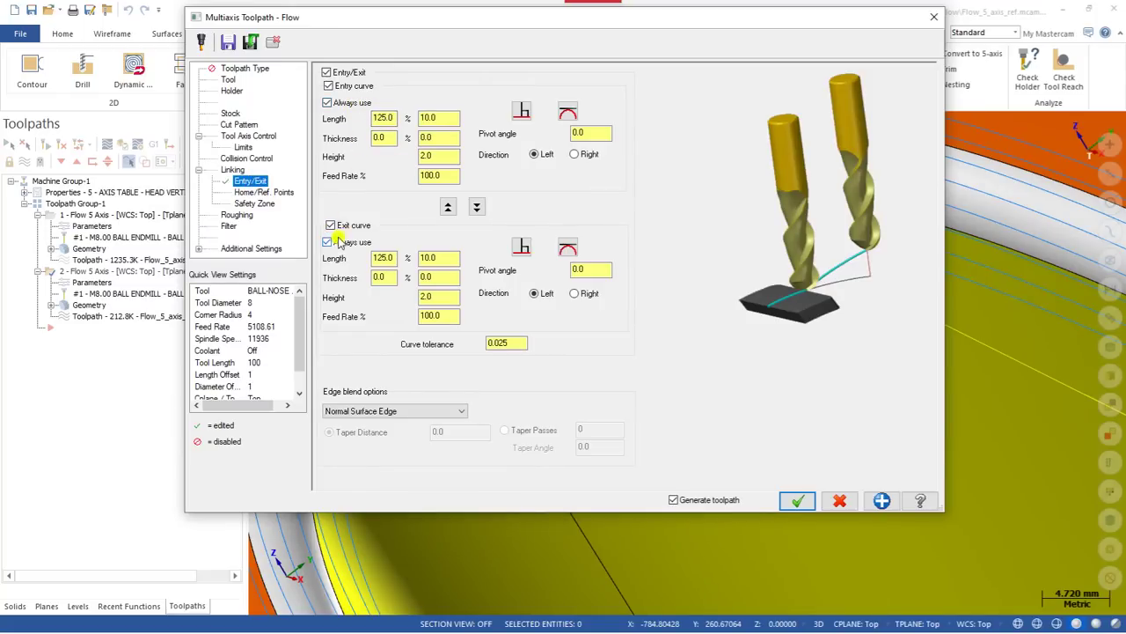
pyautogui.click(437, 115)
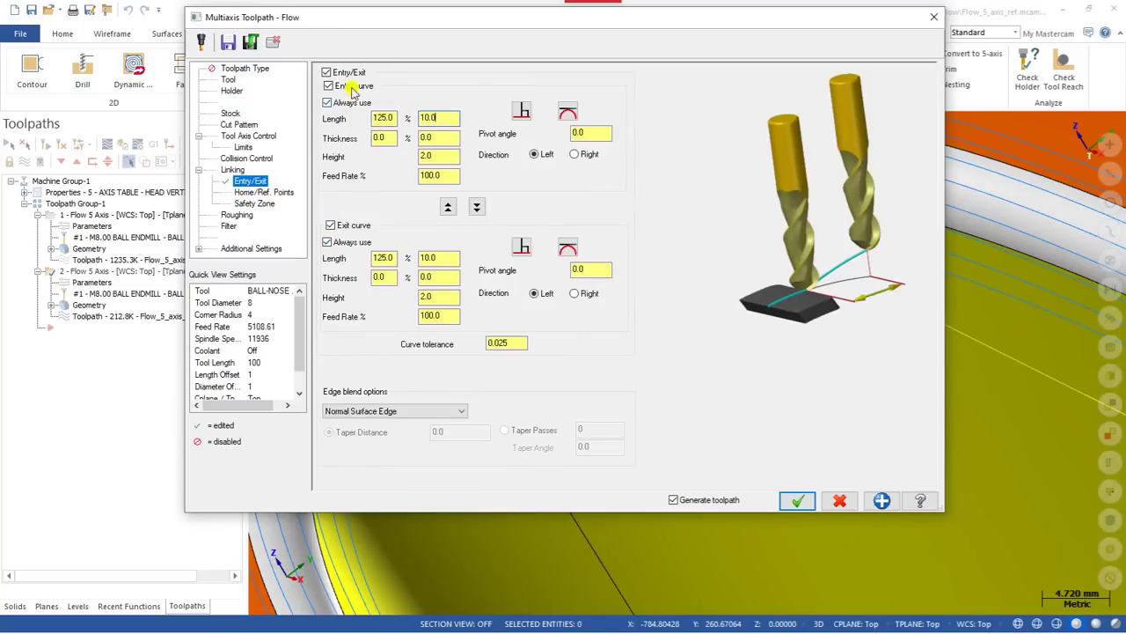
pyautogui.click(326, 72)
pyautogui.click(797, 500)
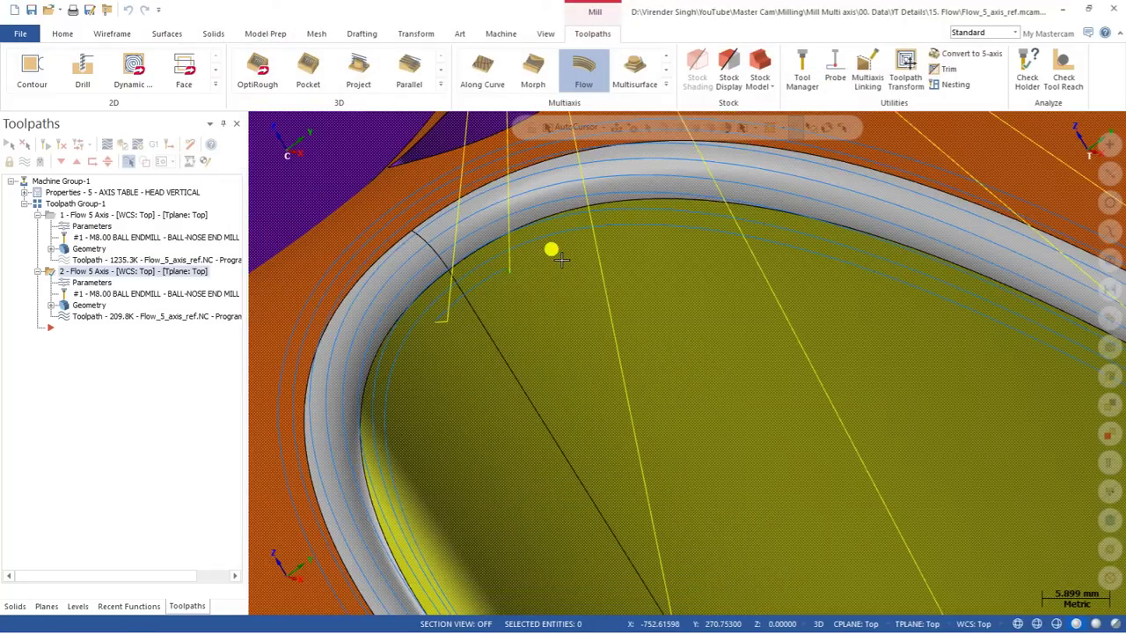
# Examine the regenerated fillet toolpath on the opening and on the whole wheel, from the top and at an angle.
pyautogui.scroll(-6, 560, 258)
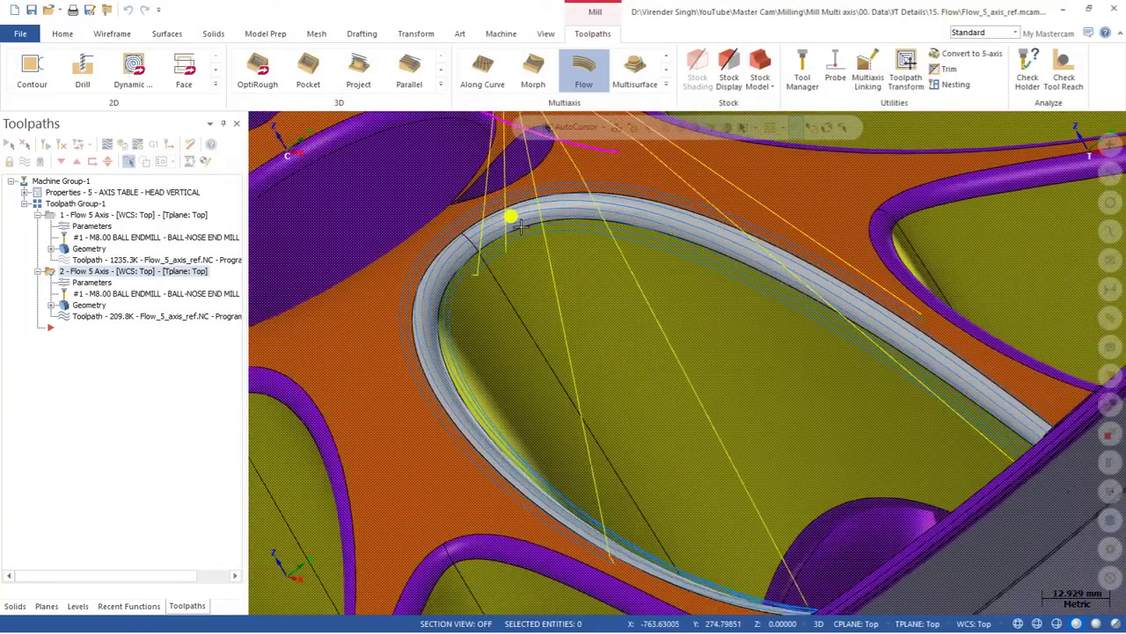
pyautogui.scroll(-4, 572, 261)
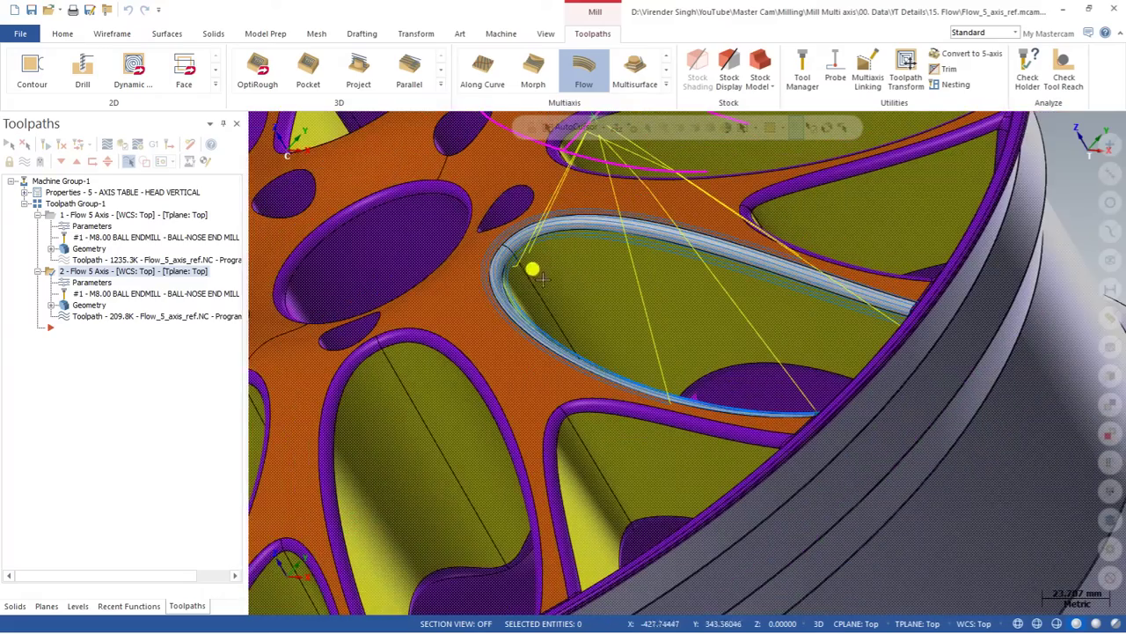
pyautogui.scroll(-3, 680, 323)
pyautogui.moveTo(710, 323); pyautogui.dragTo(658, 325, button='middle')
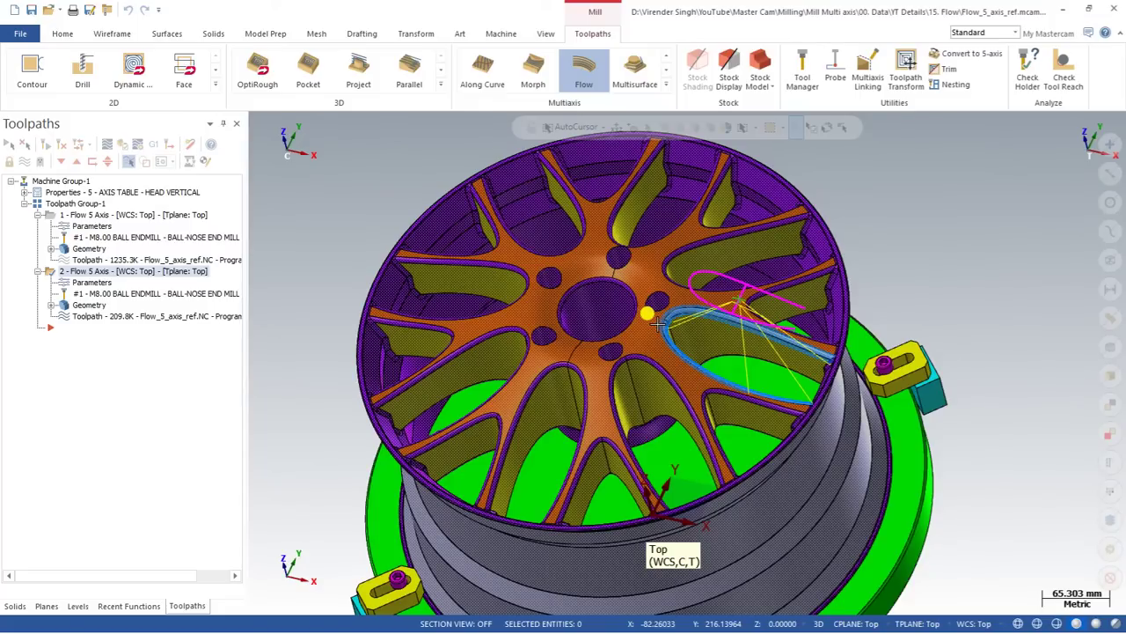
pyautogui.rightClick(353, 254)
pyautogui.click(360, 261)
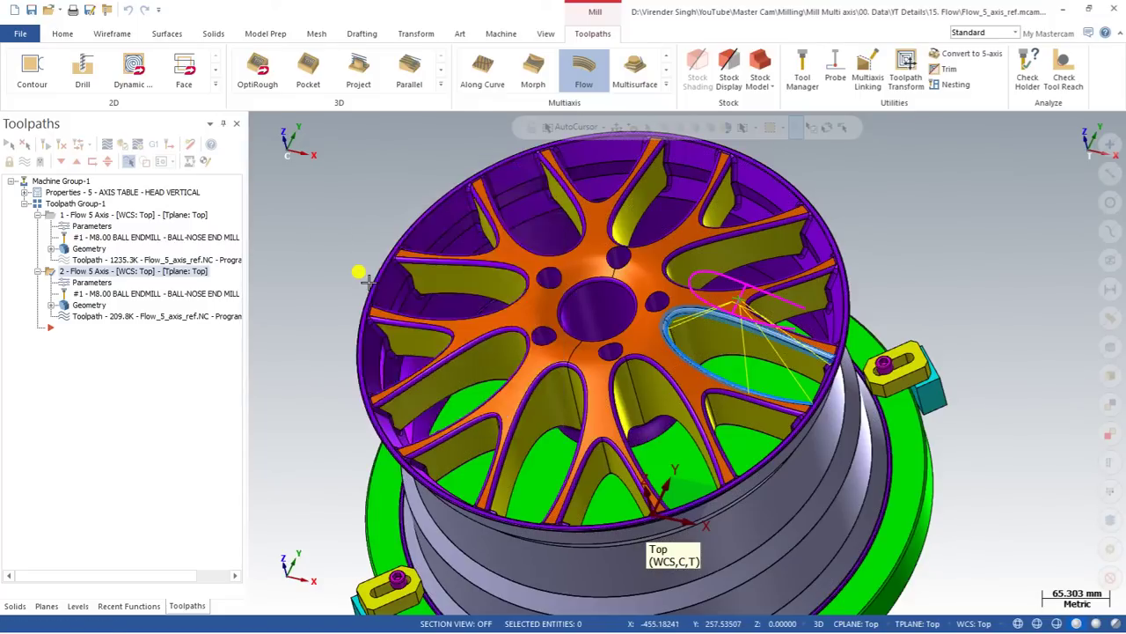
pyautogui.rightClick(340, 251)
pyautogui.click(365, 314)
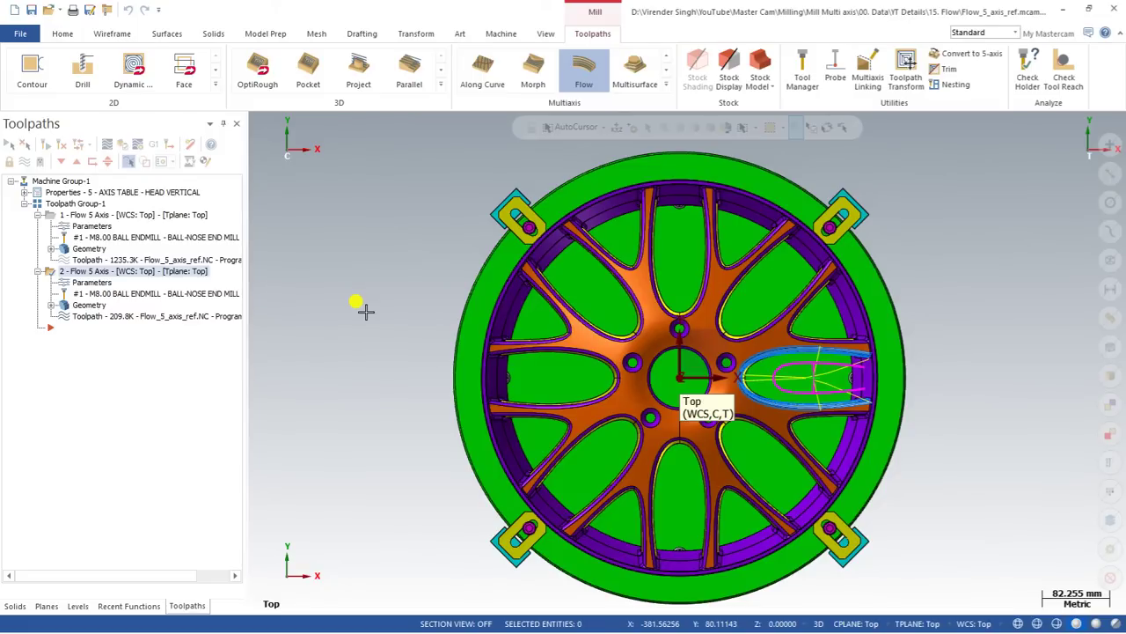
pyautogui.scroll(-2, 366, 311)
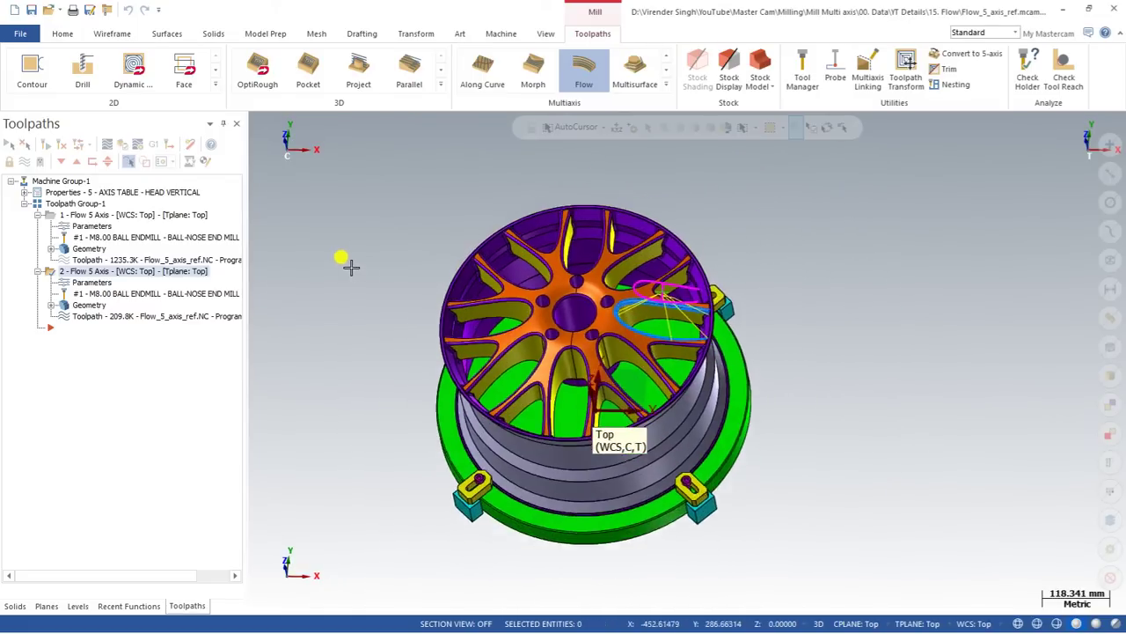